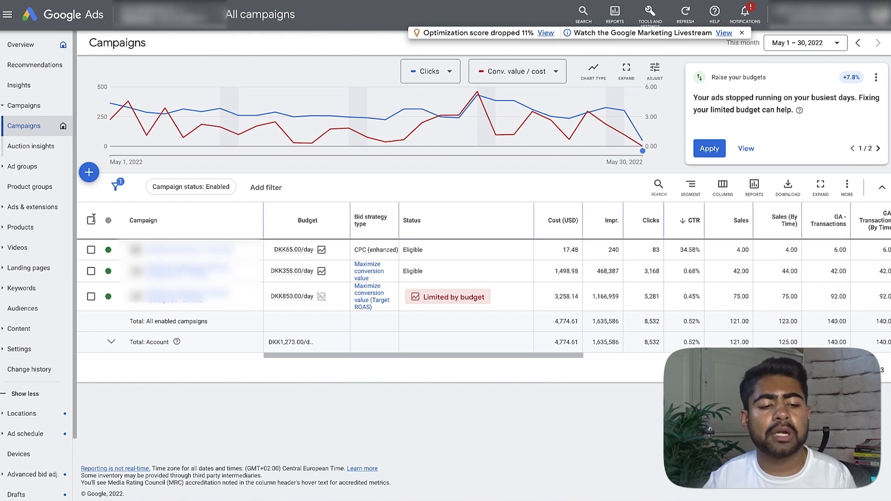
left_click(92, 249)
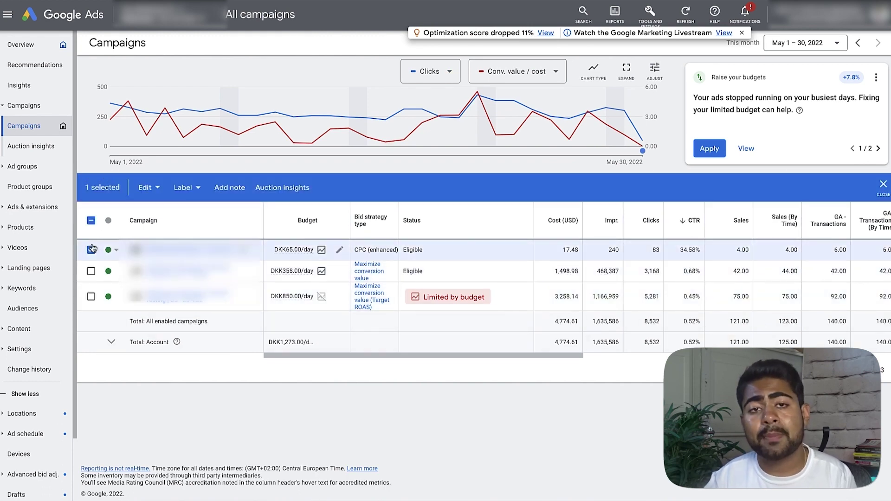
left_click(91, 250)
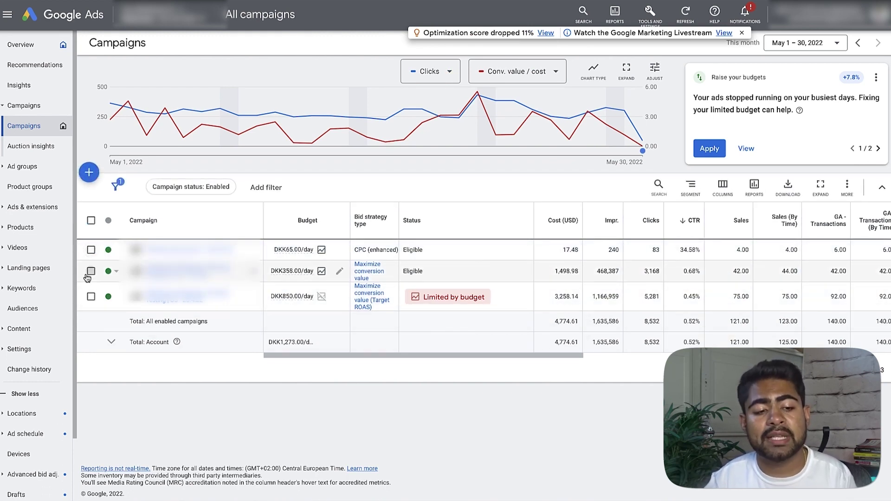
left_click(92, 271)
left_click(91, 296)
left_click(91, 271)
left_click(91, 296)
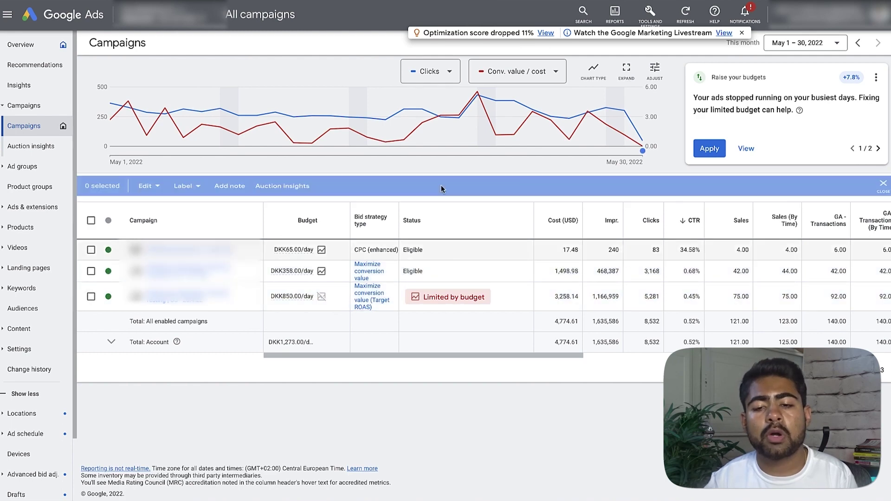
Set the campaigns report's date range to January 1 – May 30, 2022.
left_click(805, 43)
scroll(790, 227, "up", 10)
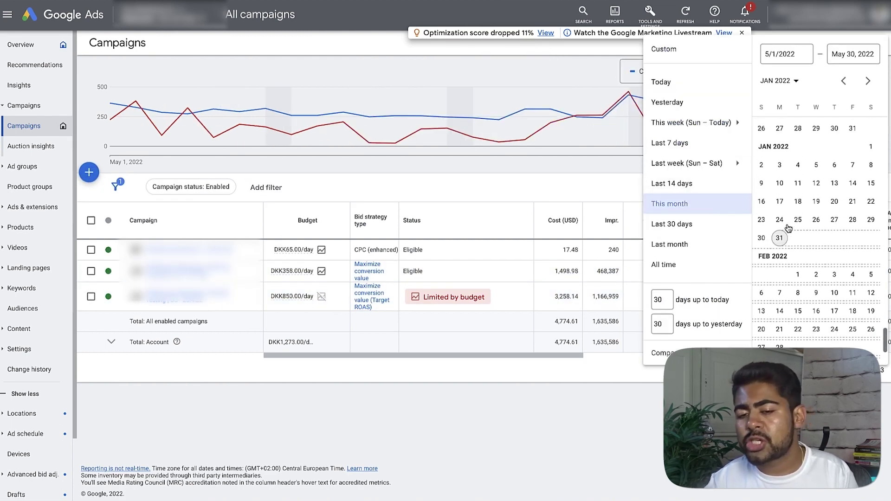
left_click(871, 146)
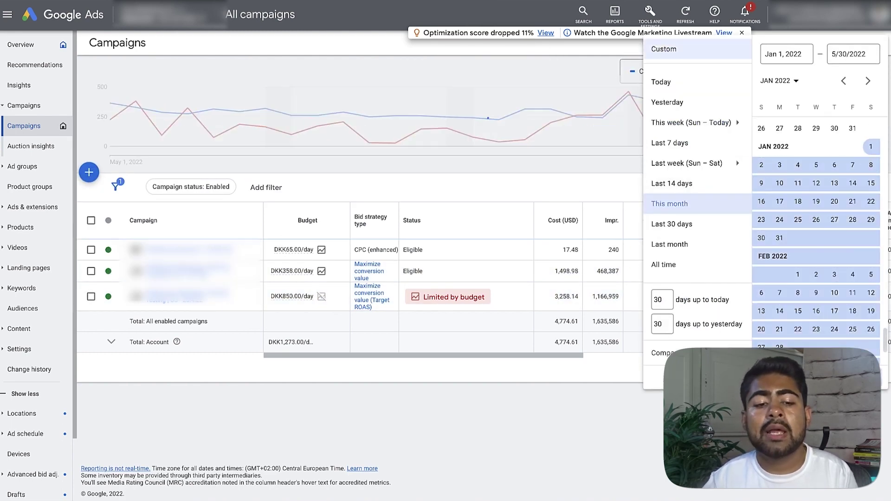
left_click(859, 377)
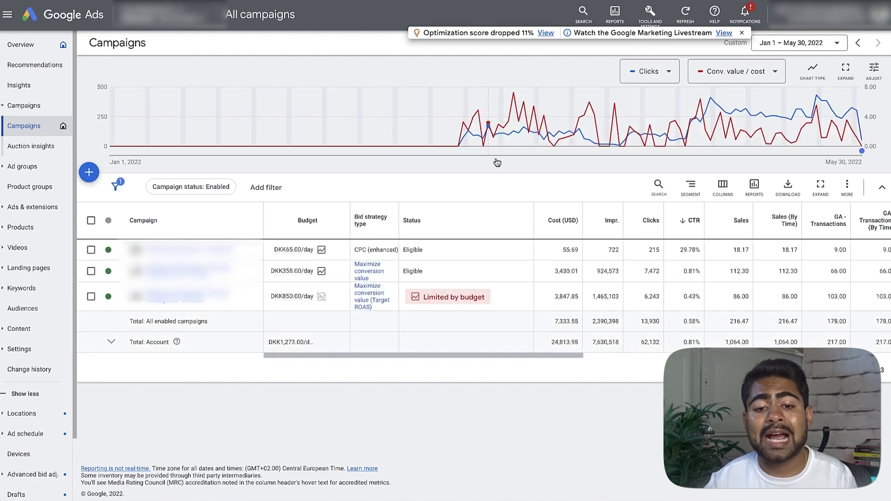
mouse_move(485, 133)
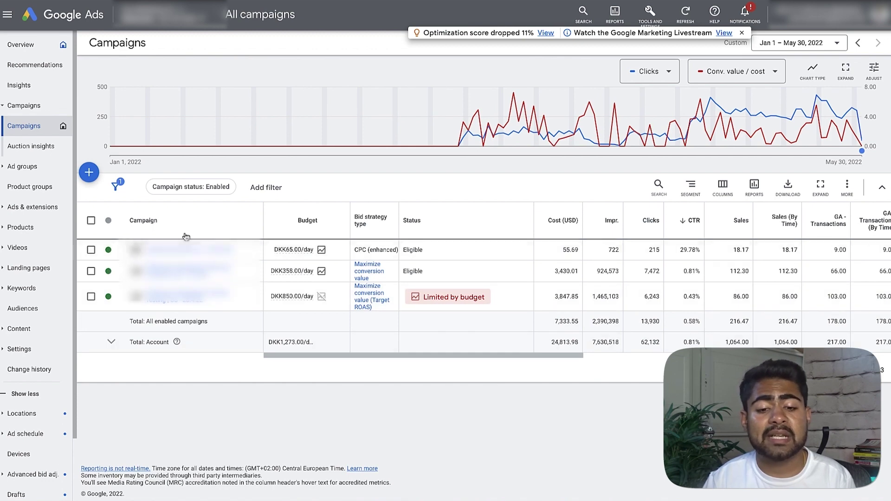
Change the campaign status filter to All and examine the clicks and conversion value / cost trends on the chart.
mouse_move(281, 298)
left_click(228, 187)
left_click(199, 239)
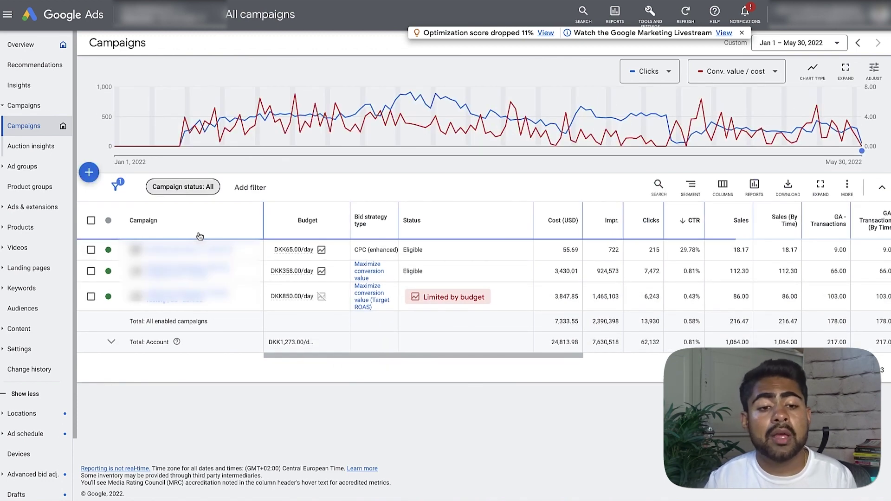
mouse_move(197, 129)
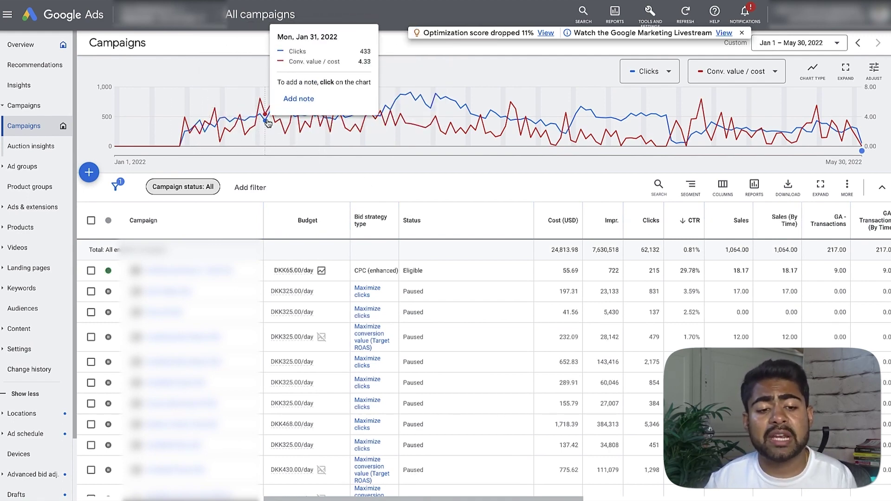
mouse_move(703, 138)
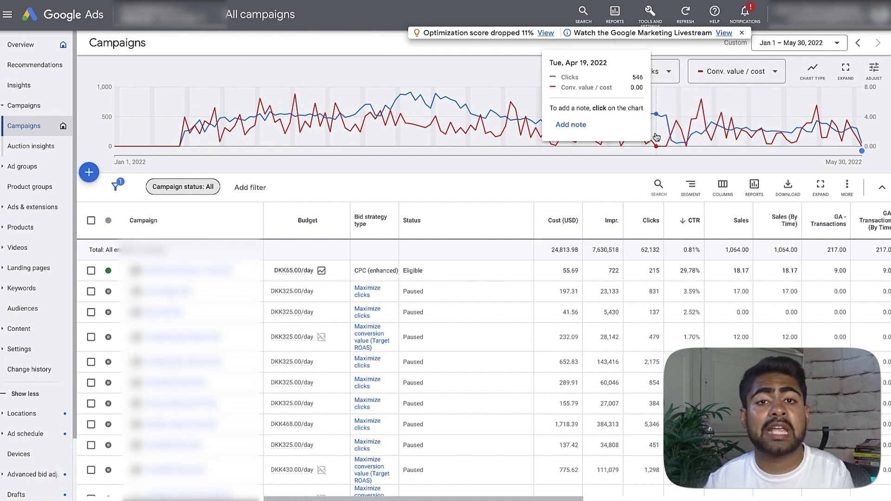
Sort the campaigns by cost in descending order.
scroll(274, 332, "down", 1)
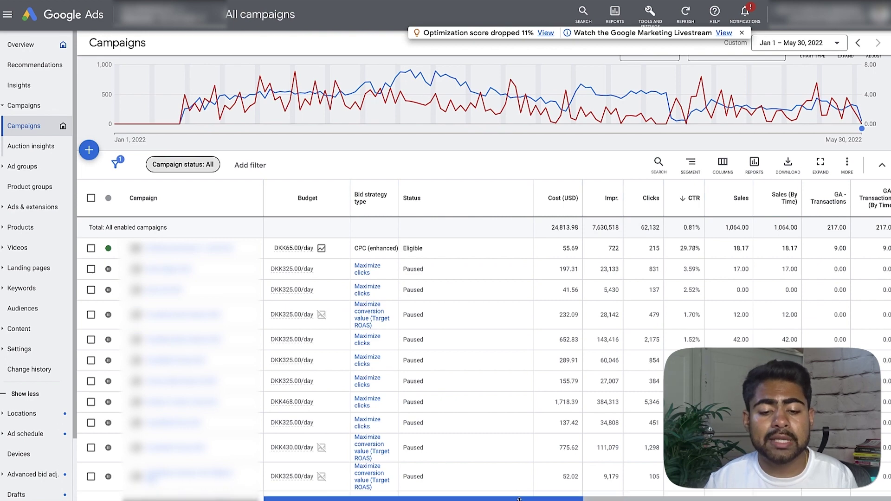
left_click(564, 199)
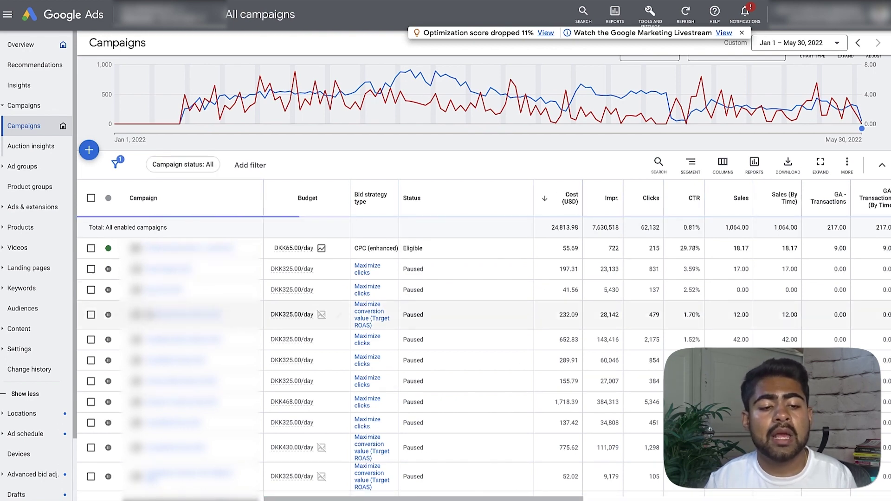
scroll(149, 260, "down", 2)
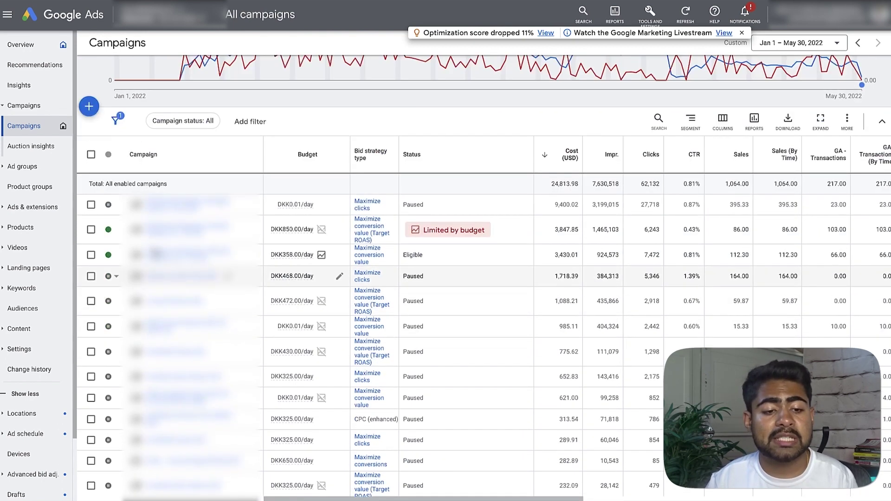
Open the paused campaign with the highest cost and examine its cost and conversion value / cost chart.
left_click(92, 205)
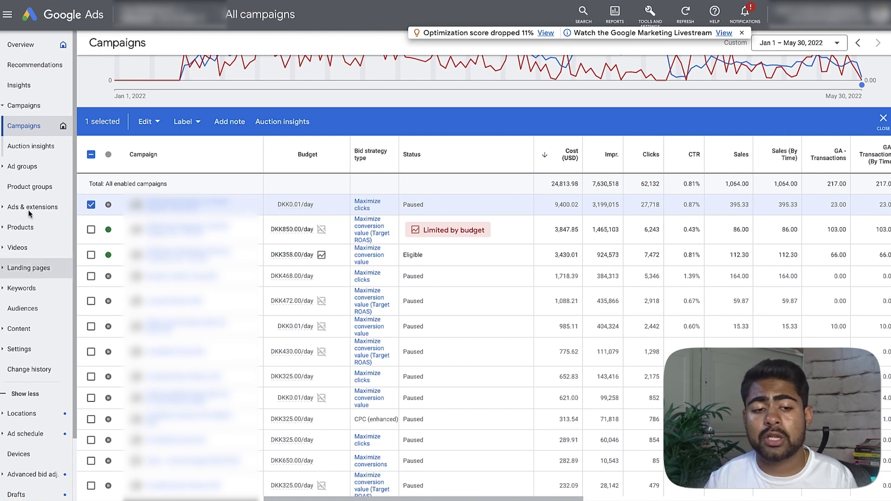
scroll(319, 266, "up", 2)
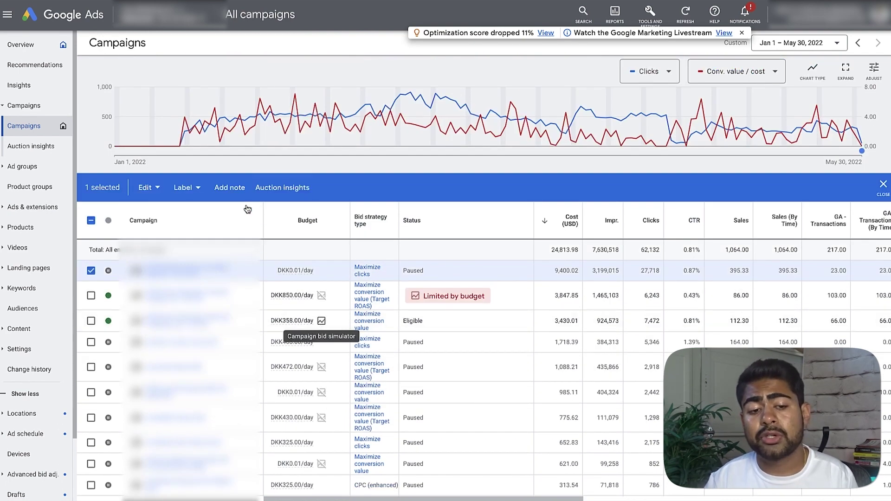
mouse_move(270, 146)
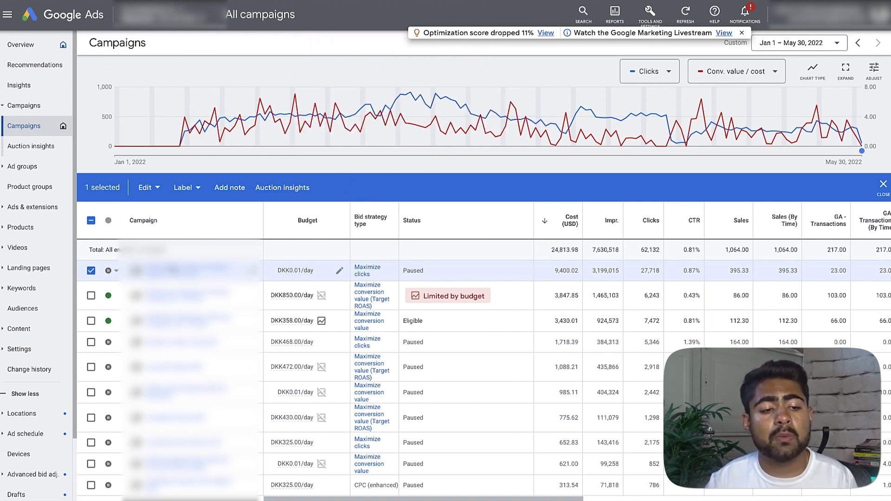
left_click(181, 269)
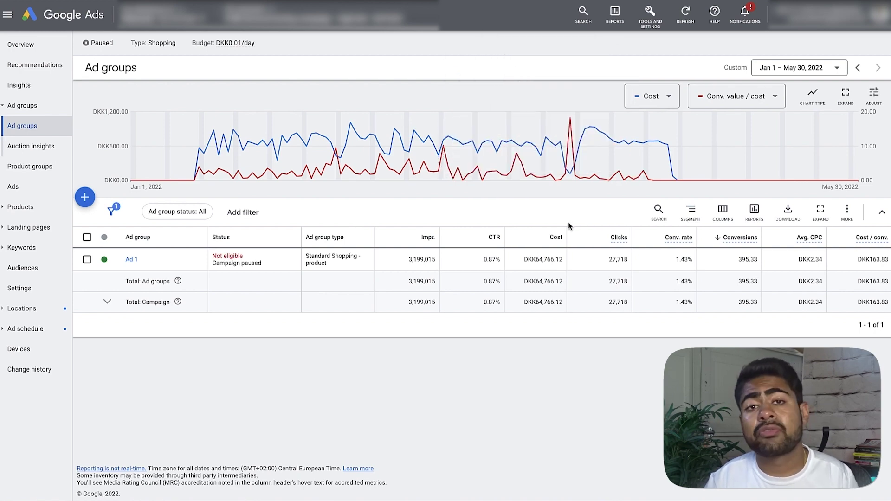
mouse_move(644, 156)
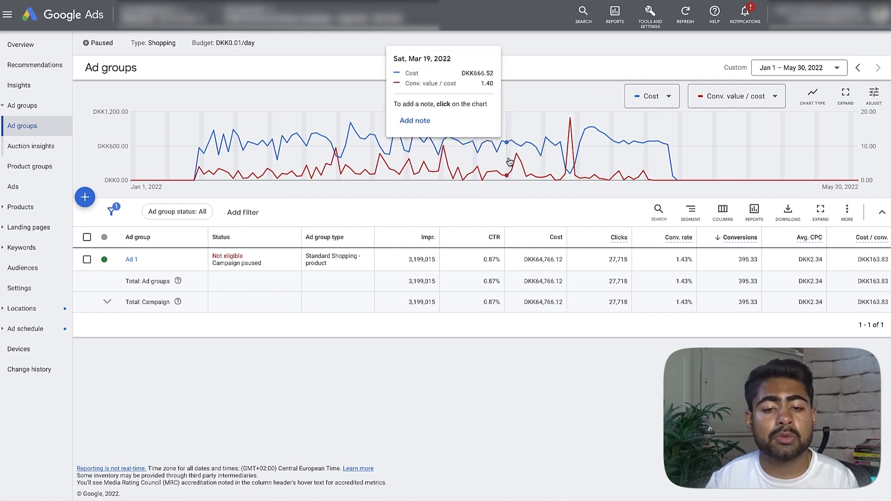
Add the Conversions (by conv. time) and Conv. value / cost columns to the ad groups table.
left_click(725, 212)
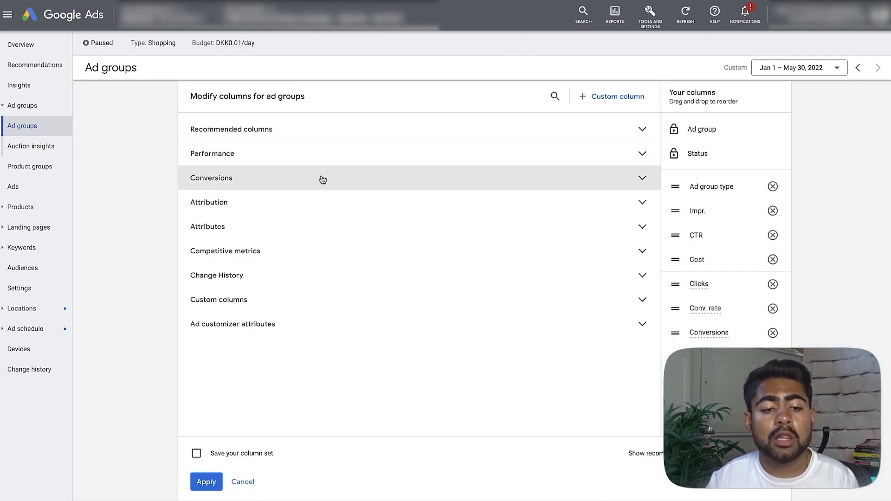
left_click(323, 180)
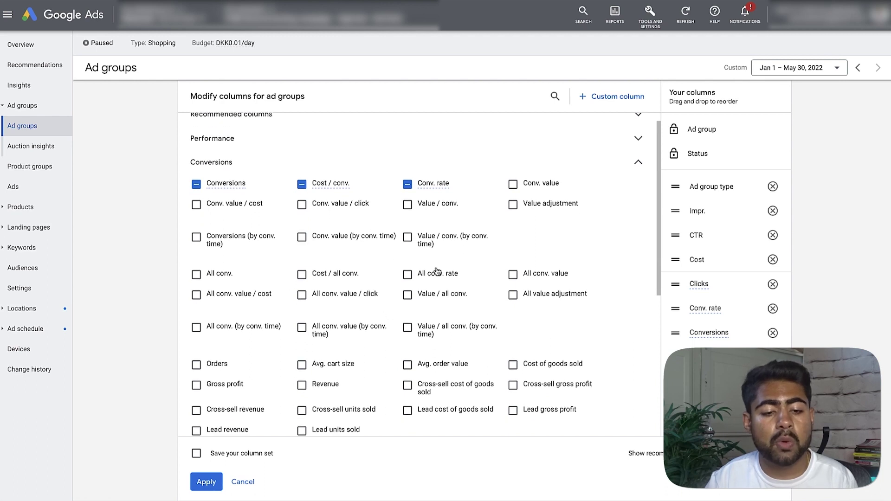
left_click(196, 237)
scroll(264, 277, "down", 1)
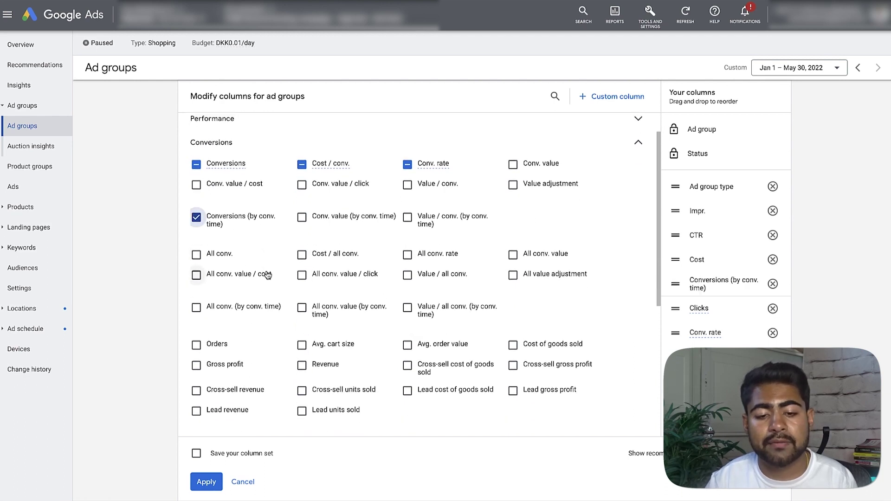
scroll(372, 278, "down", 1)
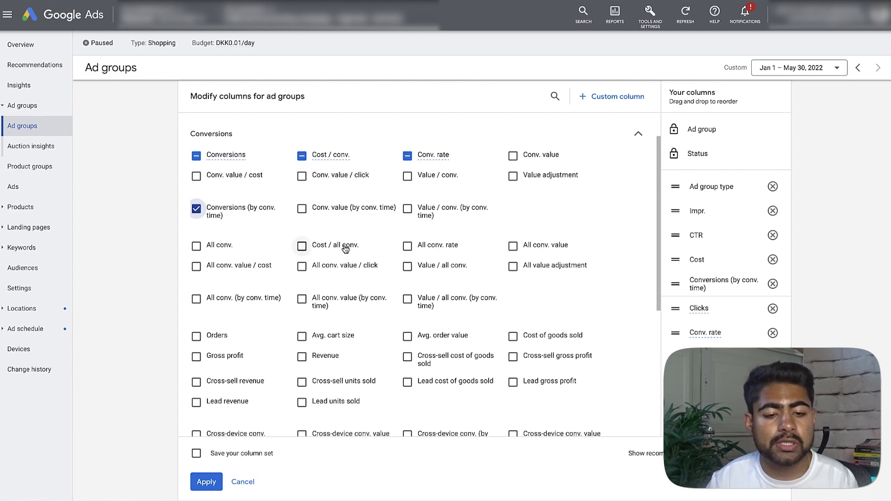
left_click(255, 175)
left_click(206, 481)
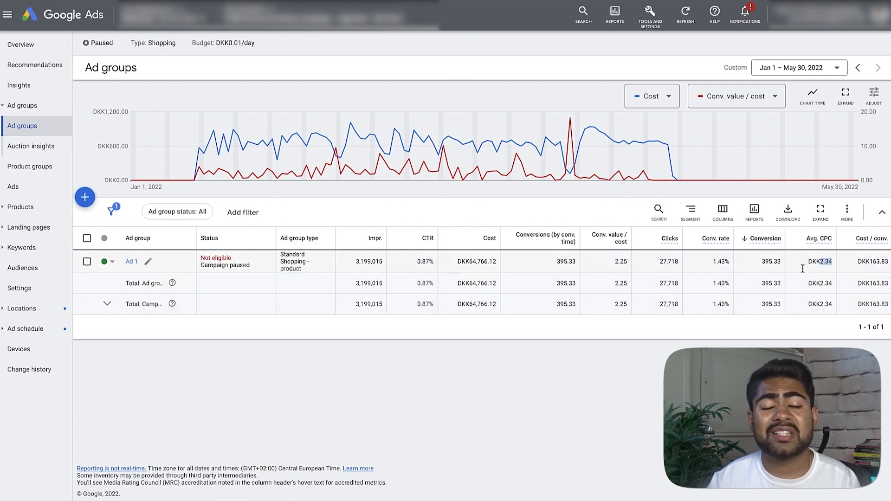
Return from the campaign's ad groups to the All campaigns overview.
left_click(806, 290)
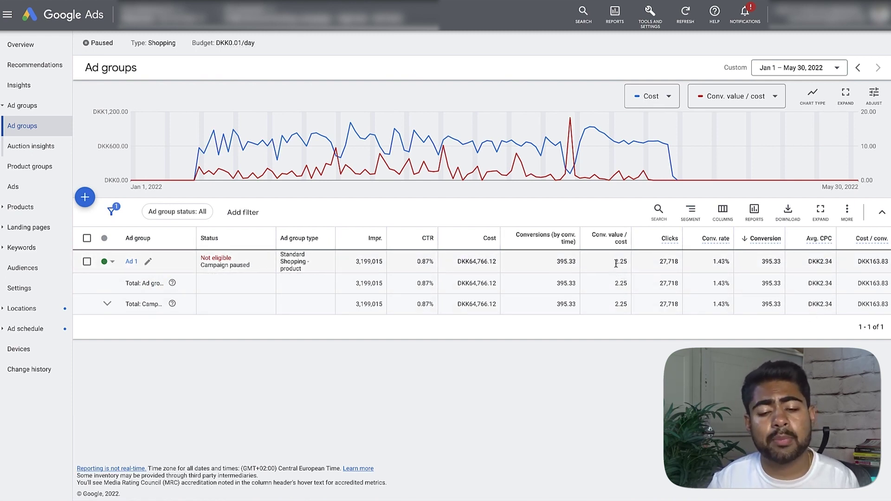
mouse_move(279, 15)
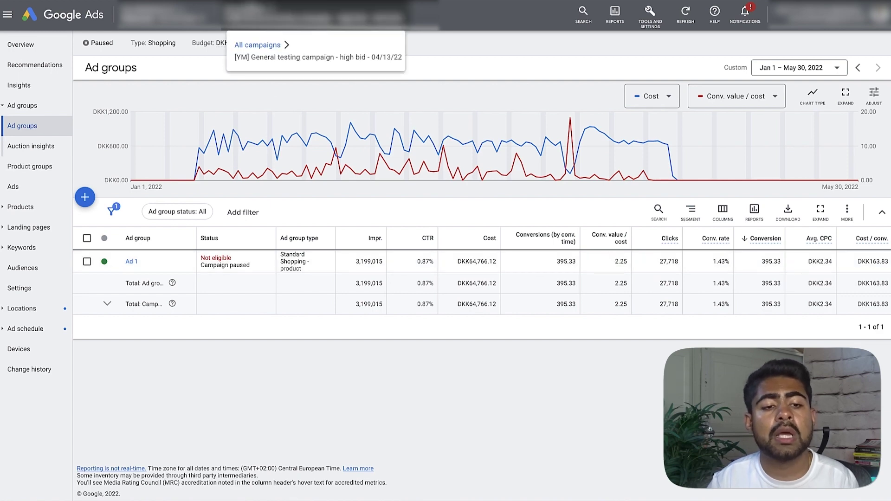
left_click(258, 45)
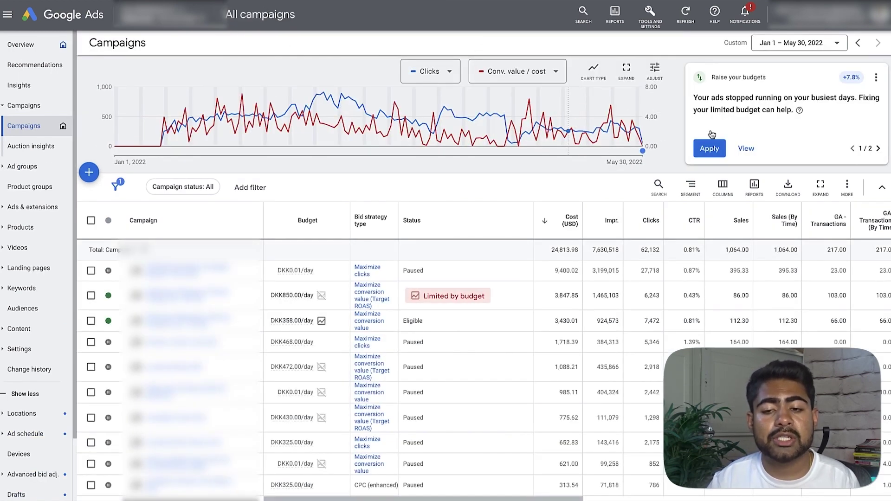
Set the date range to April 1 – May 30, 2022 and filter the campaigns to enabled ones only.
left_click(801, 42)
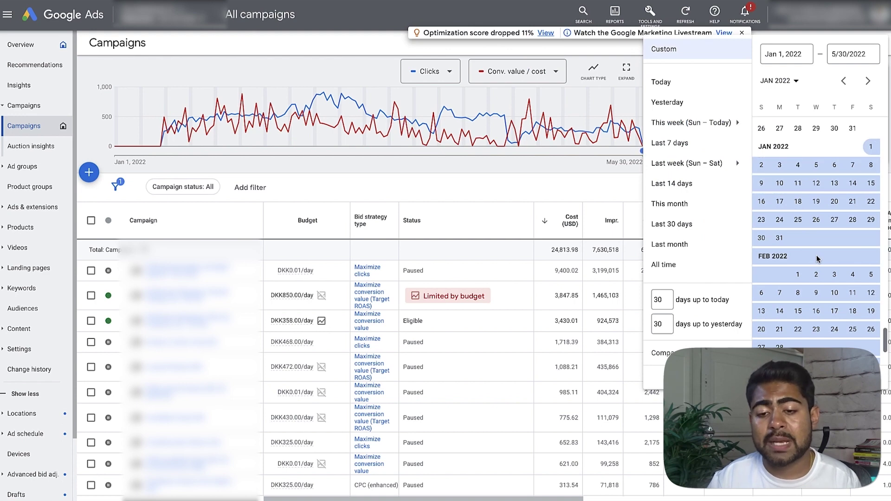
scroll(817, 263, "down", 2)
scroll(817, 262, "down", 5)
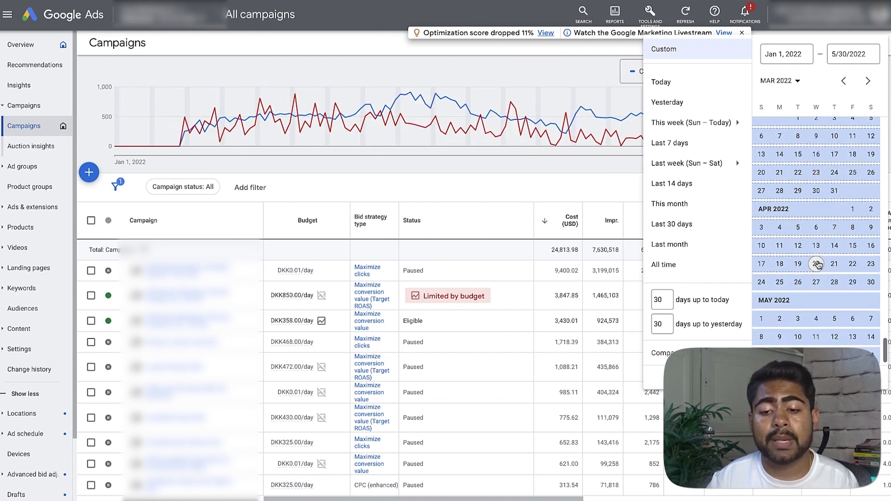
left_click(853, 209)
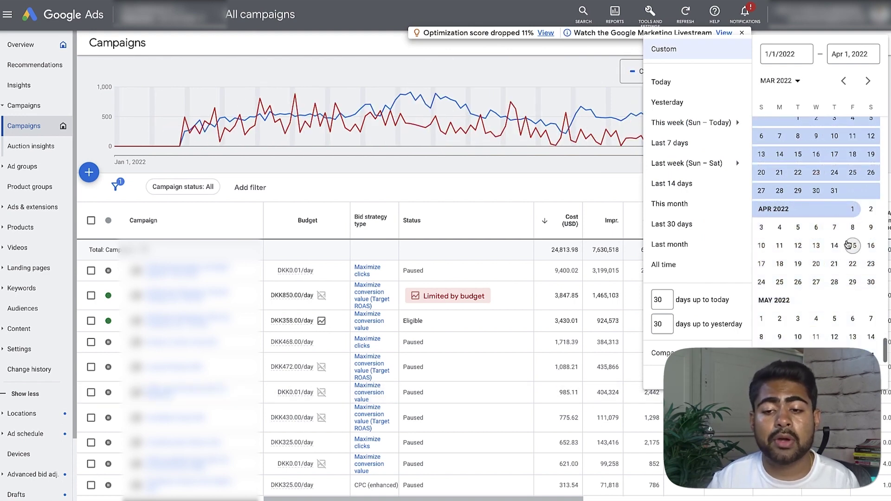
scroll(849, 232, "down", 1)
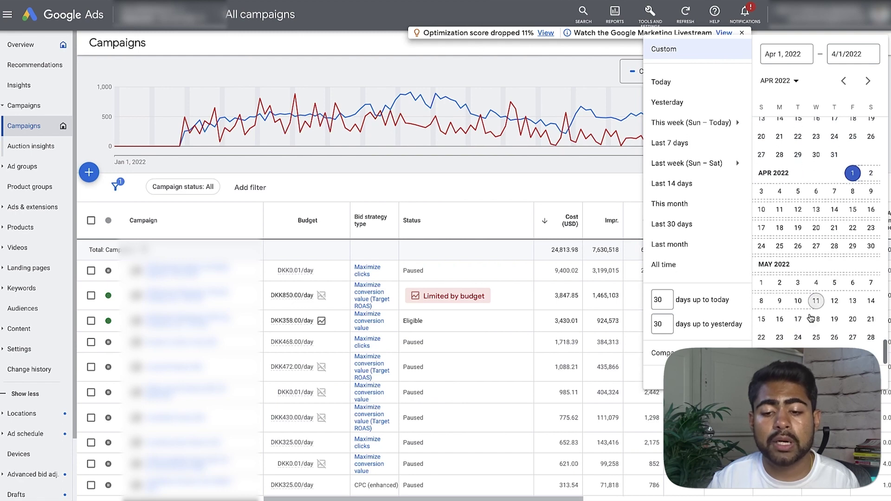
left_click(780, 356)
left_click(861, 376)
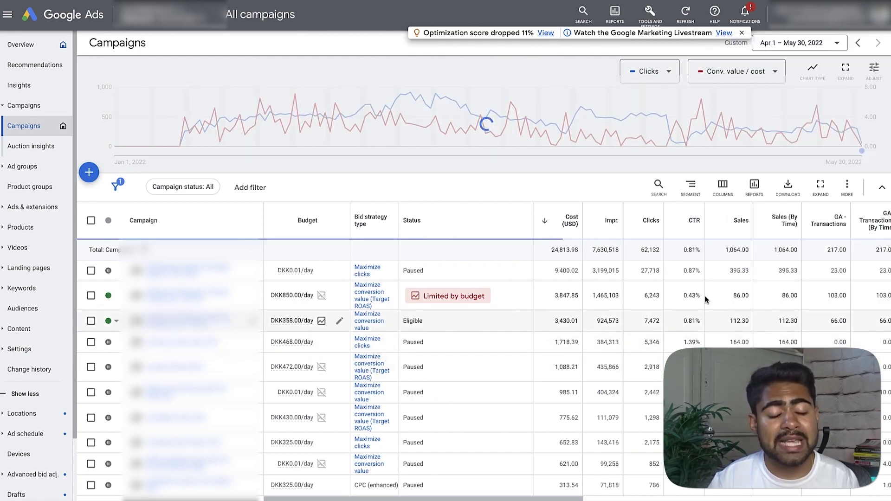
left_click(205, 187)
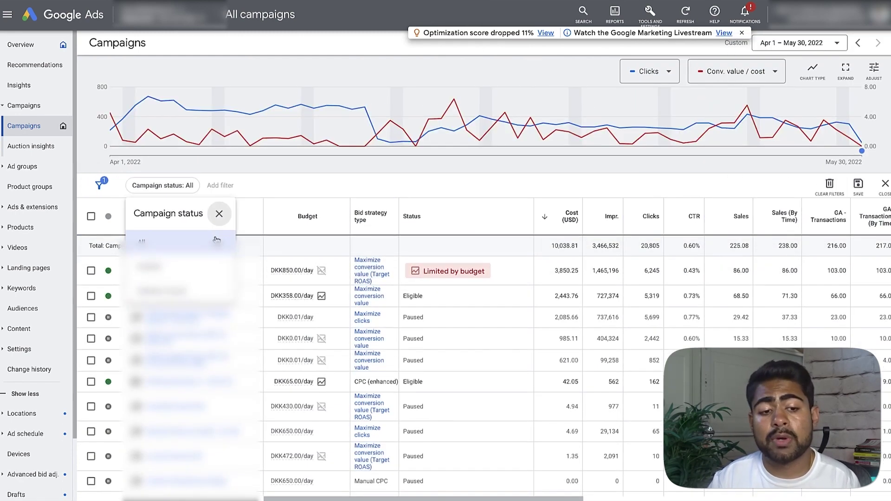
left_click(184, 269)
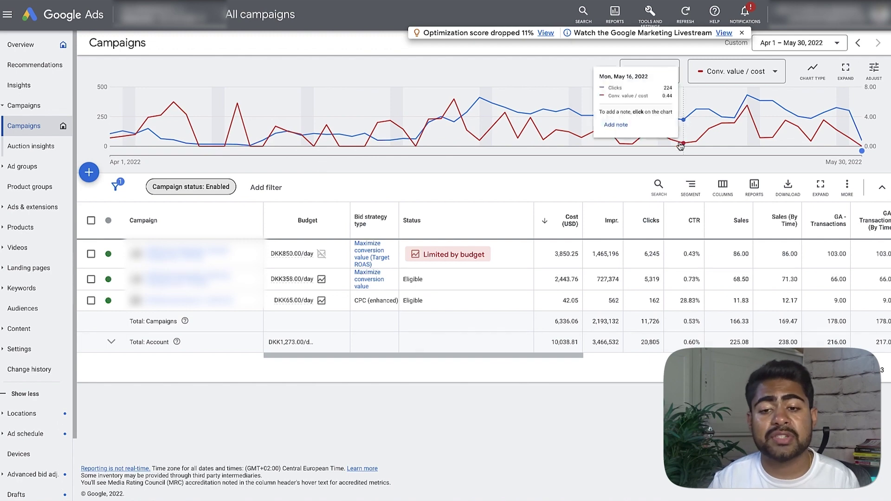
Set the date range to January 1 – March 31, 2022 and examine the account's total cost and Sales (By Time).
left_click(797, 44)
scroll(811, 193, "up", 8)
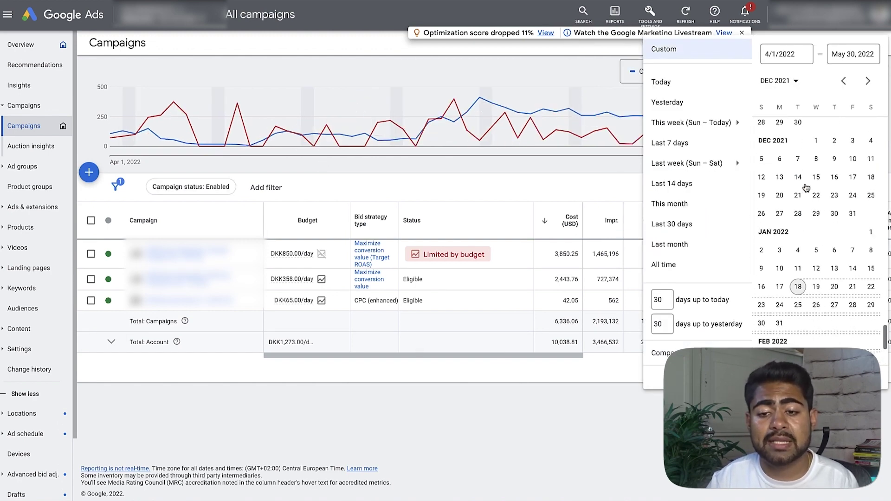
left_click(871, 232)
scroll(836, 250, "down", 4)
scroll(822, 270, "down", 3)
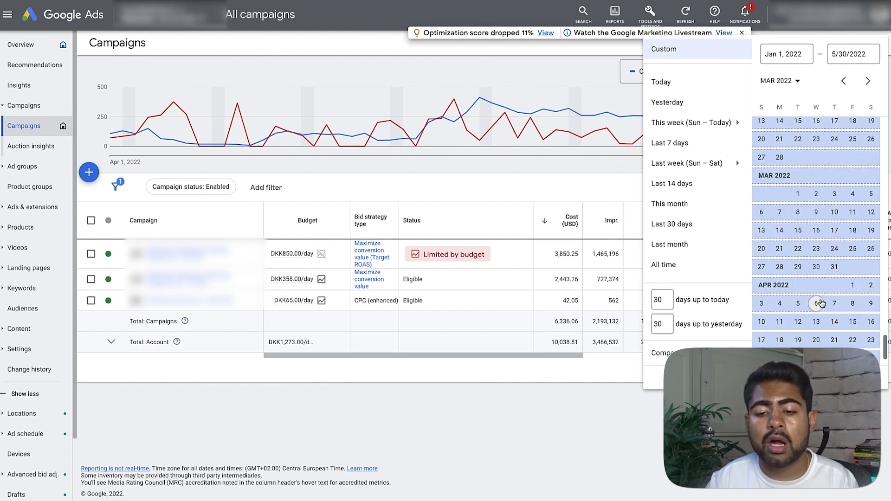
left_click(835, 265)
left_click(862, 378)
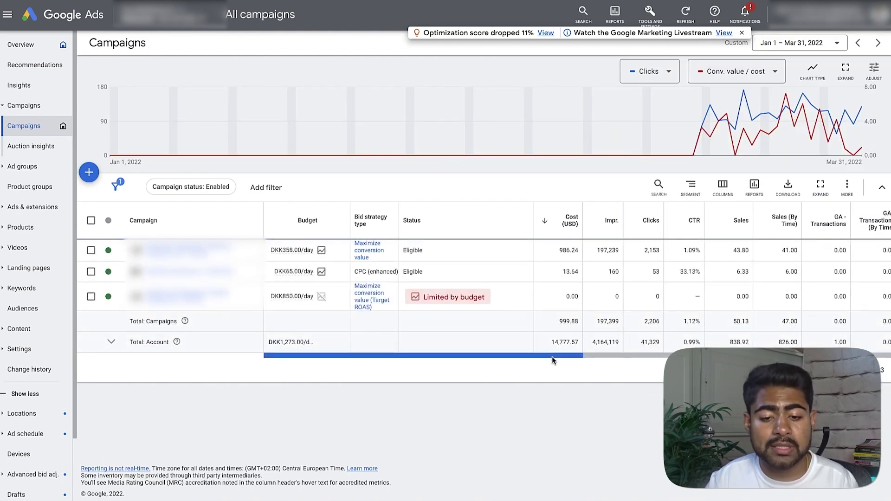
left_click_drag(553, 357, 596, 357)
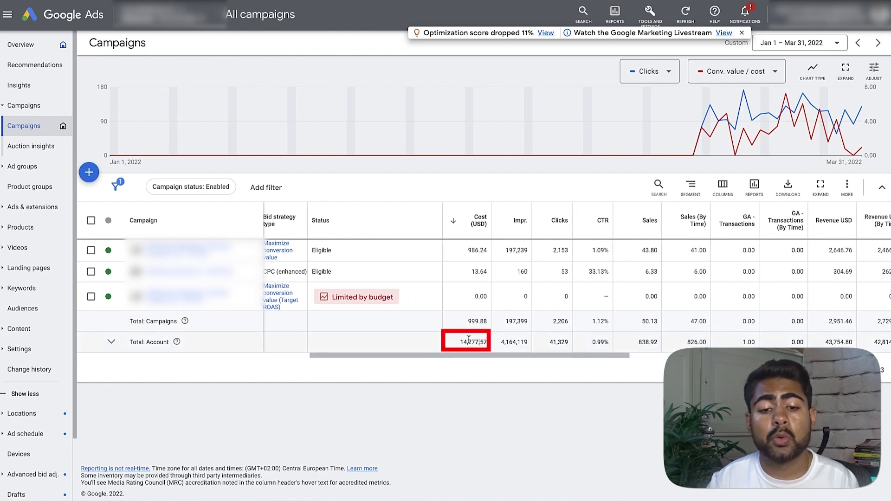
double_click(693, 342)
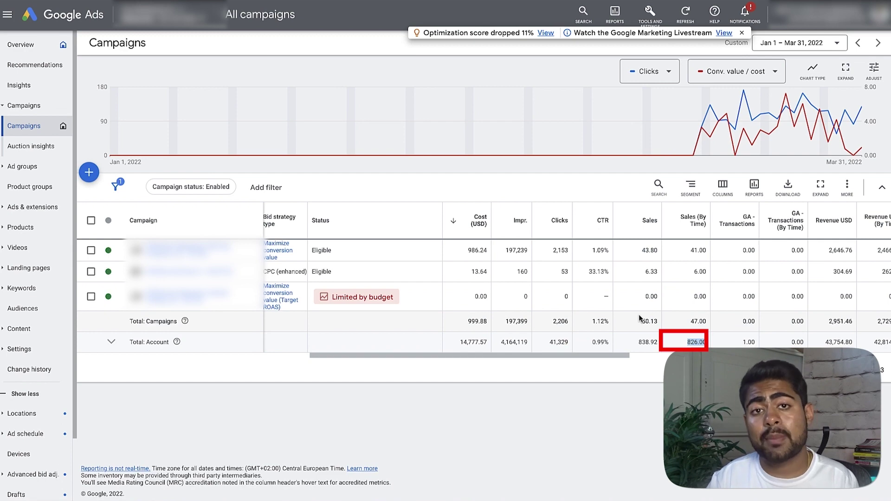
Switch the date range to this month and examine the sales and revenue figures of the enabled campaign limited by budget.
left_click(822, 48)
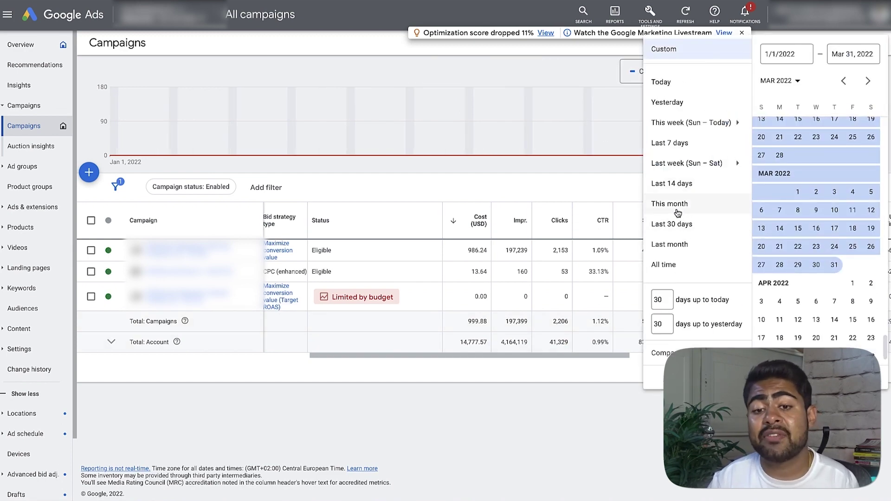
left_click(671, 204)
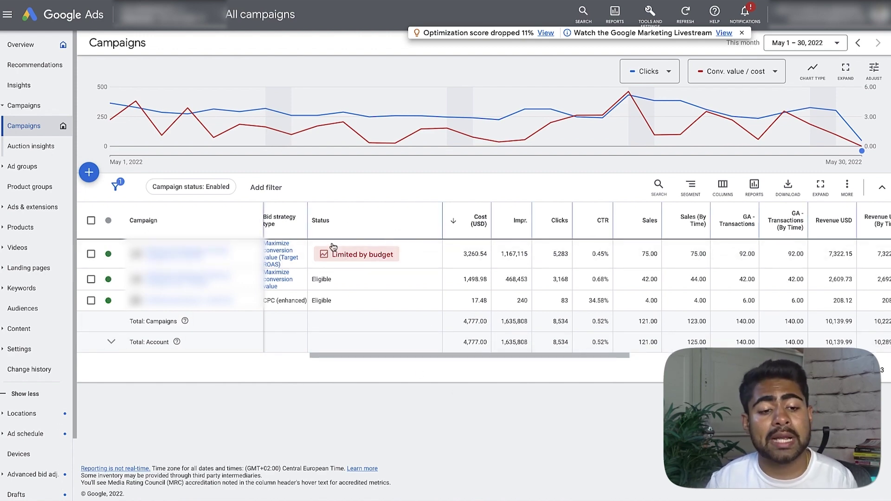
left_click(91, 254)
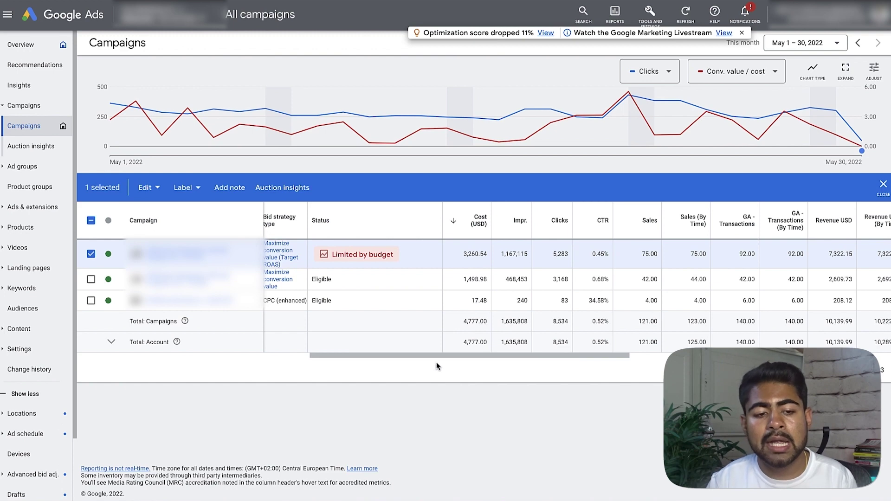
left_click_drag(437, 358, 545, 354)
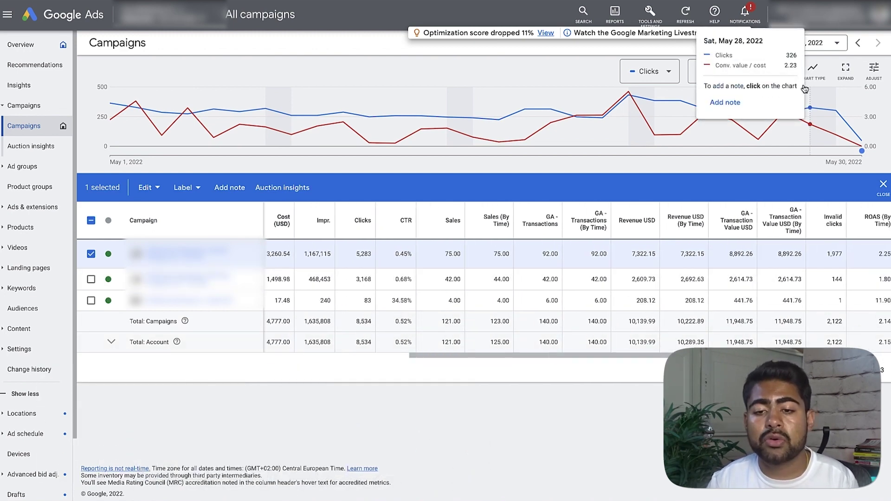
Show all-time data and examine the GA transactions and ROAS (By Time) of the campaign limited by budget.
left_click(808, 43)
scroll(836, 283, "up", 2)
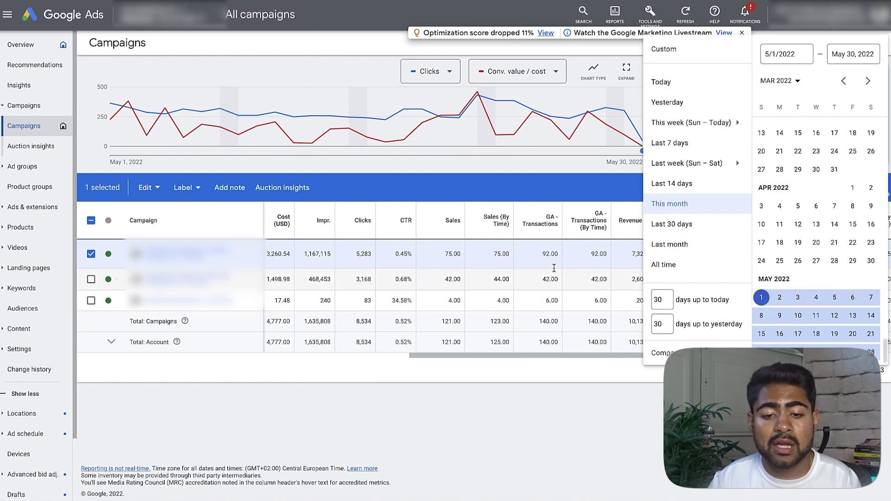
scroll(833, 281, "up", 3)
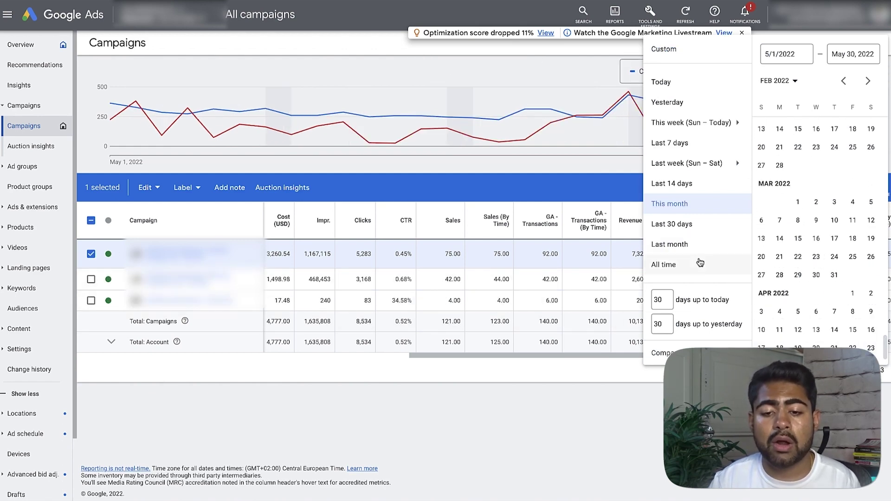
left_click(664, 264)
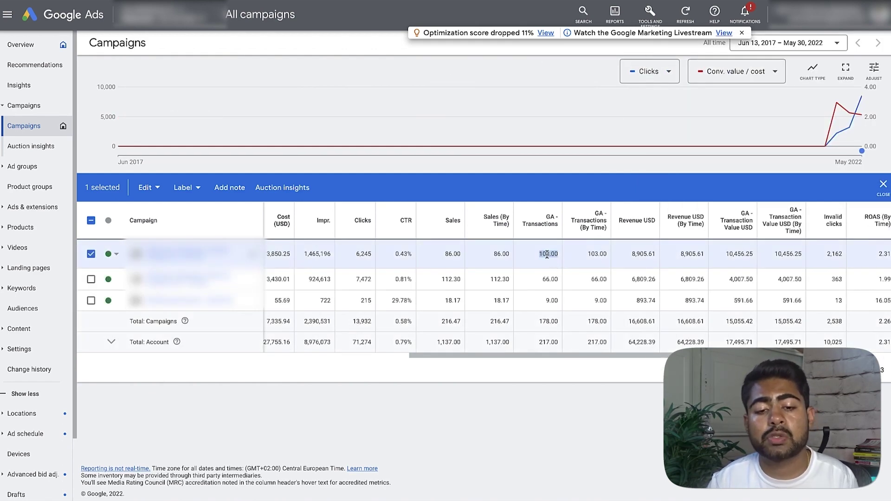
left_click(548, 254)
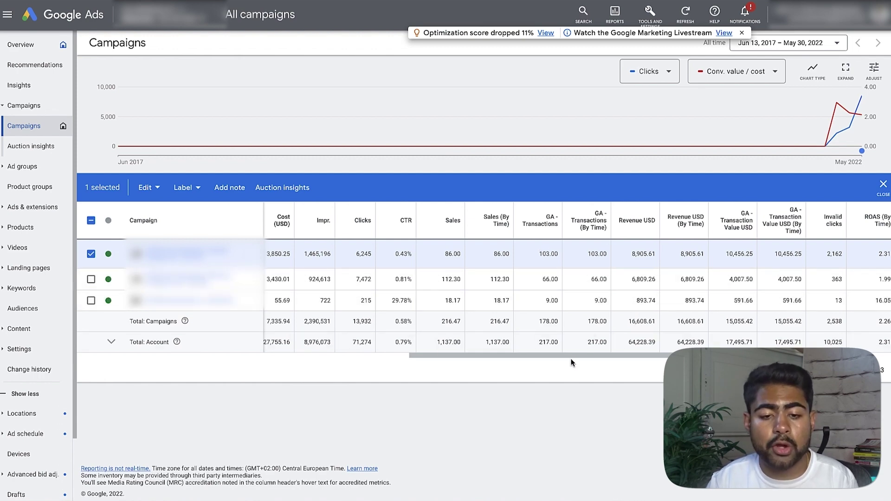
left_click_drag(572, 357, 643, 356)
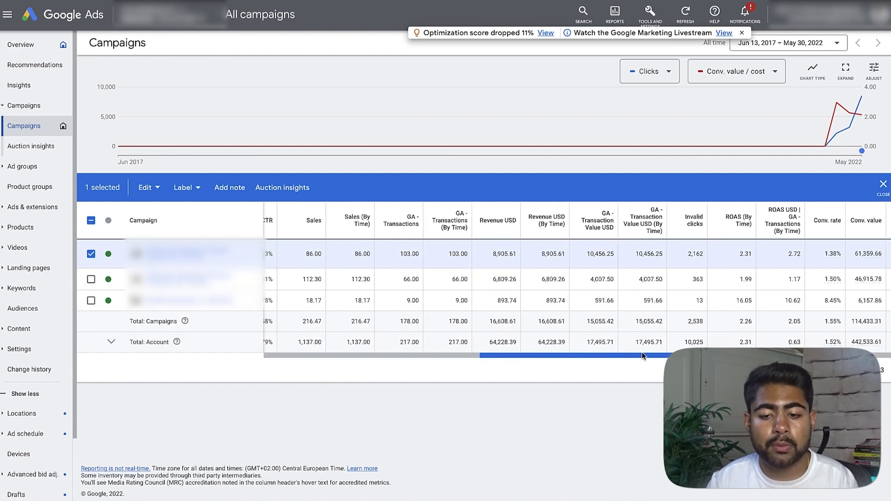
double_click(746, 253)
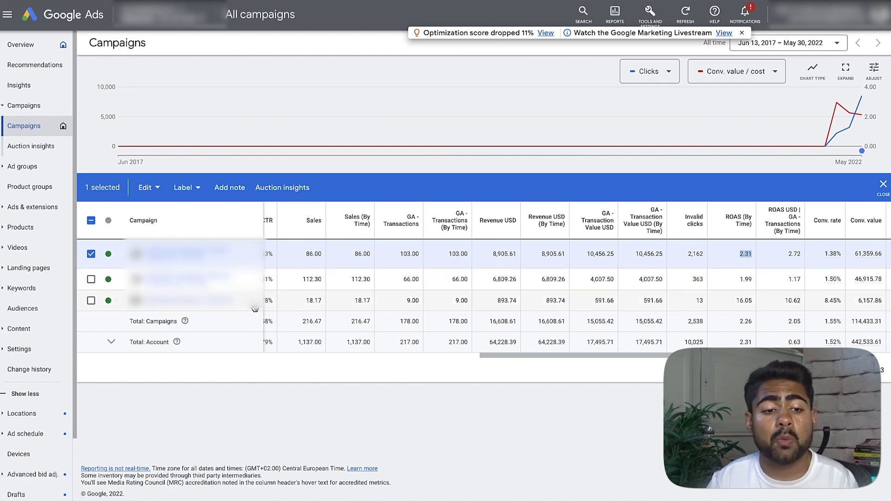
Open the campaign limited by budget and chart its last 30 days at daily intervals.
left_click(150, 258)
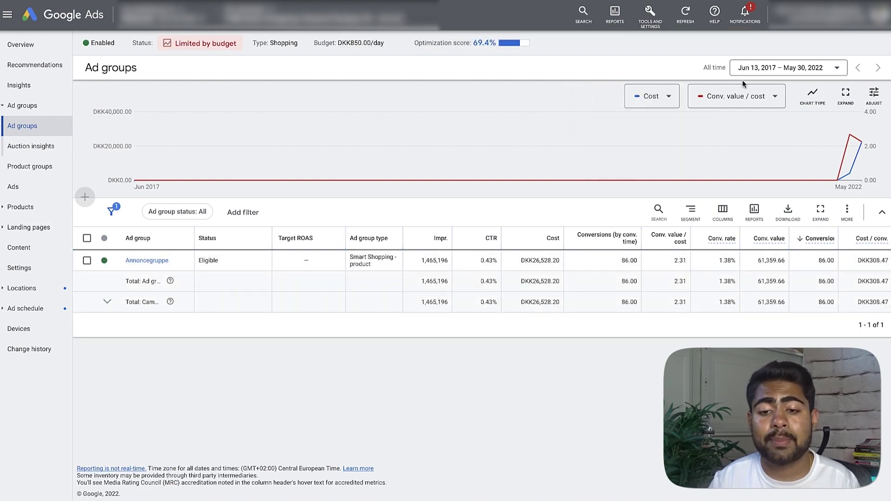
left_click(761, 68)
left_click(712, 249)
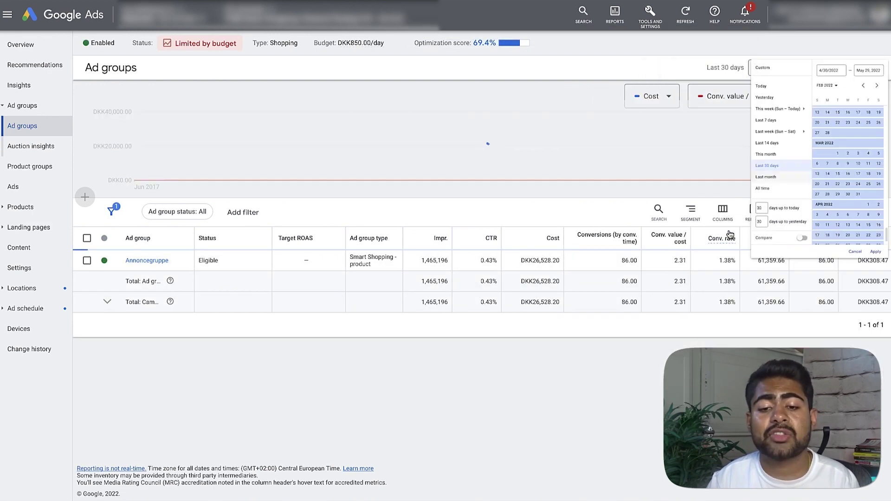
left_click(873, 93)
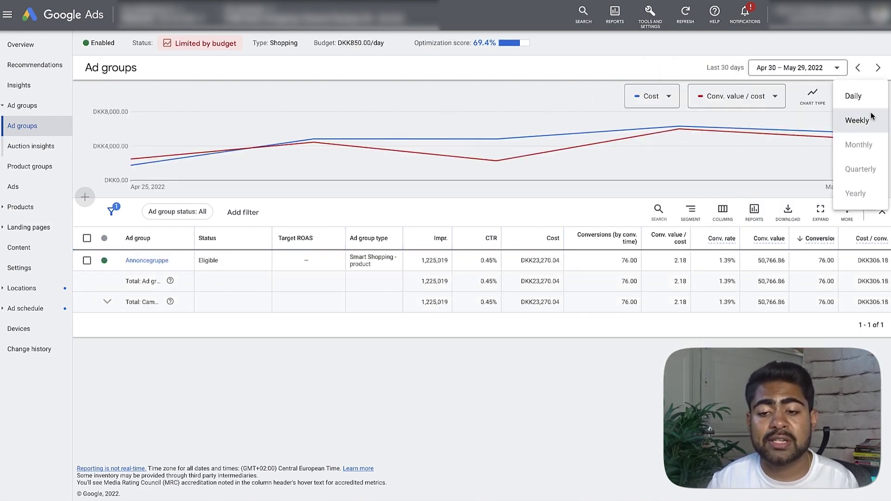
left_click(862, 98)
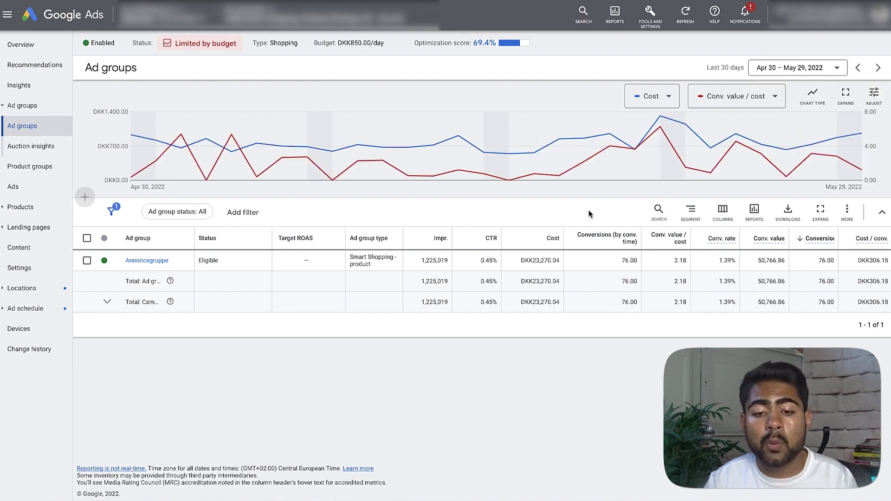
mouse_move(604, 179)
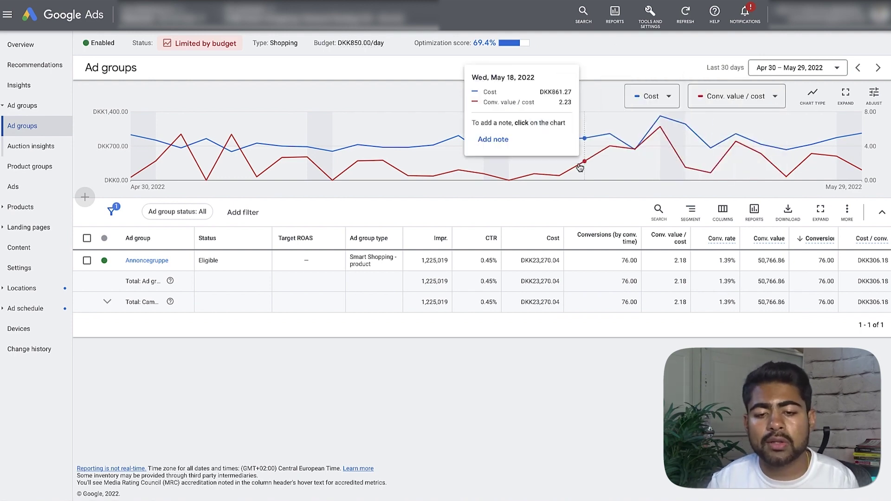
Return to the All campaigns table and examine the sales, revenue and ROAS figures of the DKK358.00/day and DKK65.00/day campaigns.
mouse_move(242, 16)
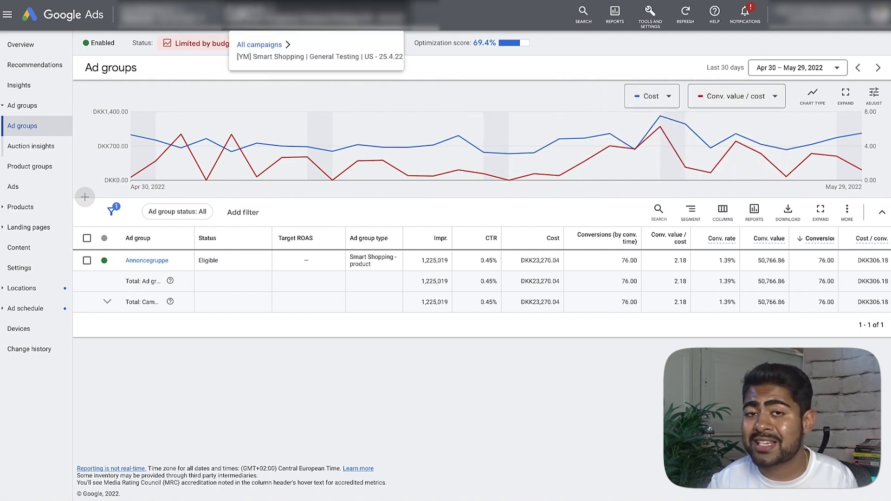
left_click(259, 44)
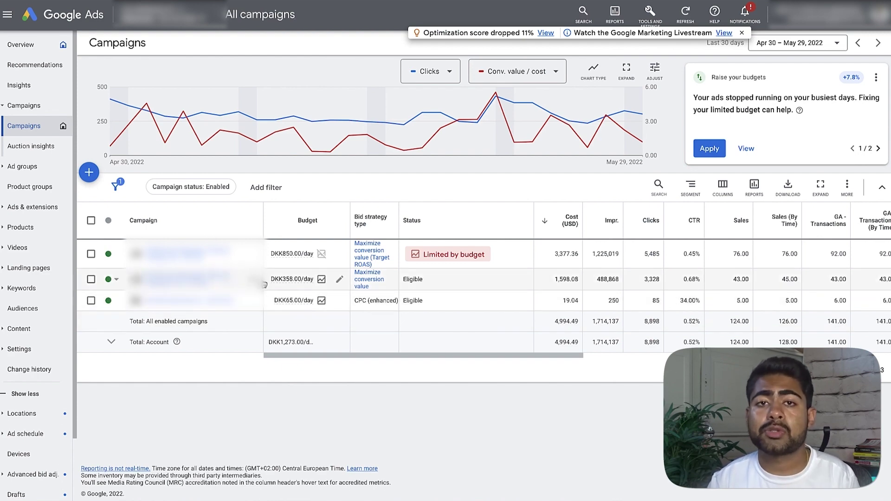
left_click(90, 254)
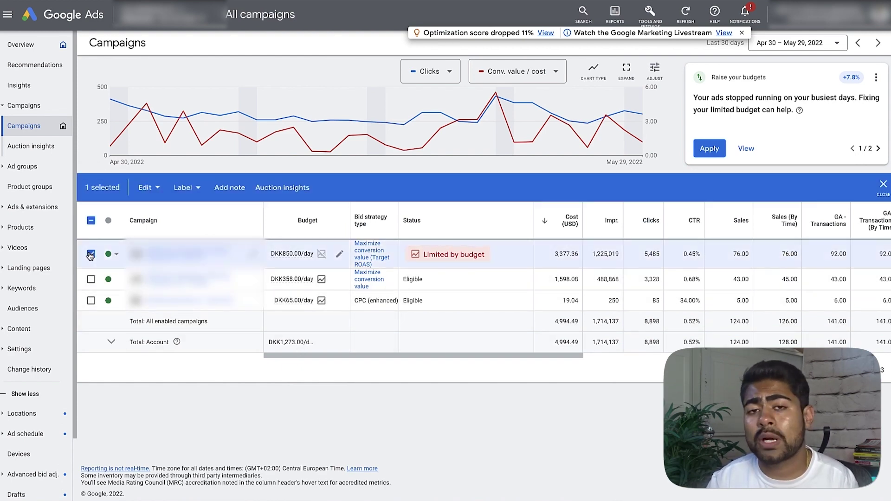
left_click(91, 254)
left_click(91, 279)
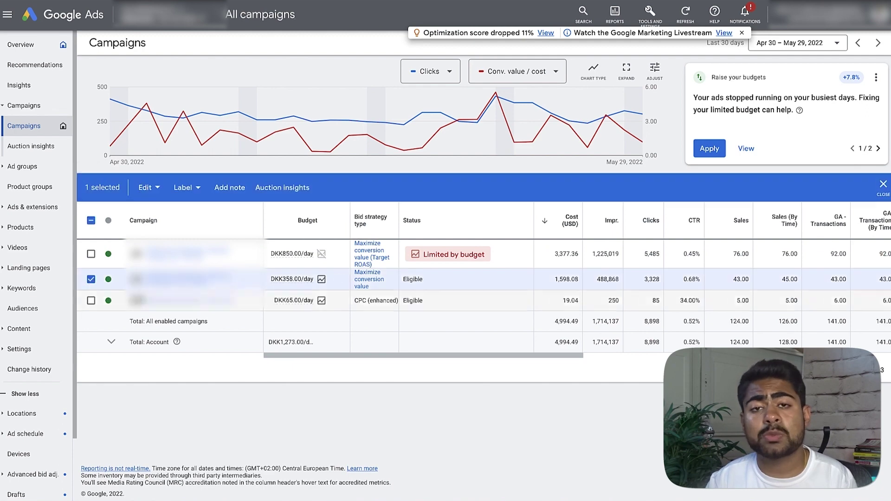
left_click_drag(392, 356, 533, 354)
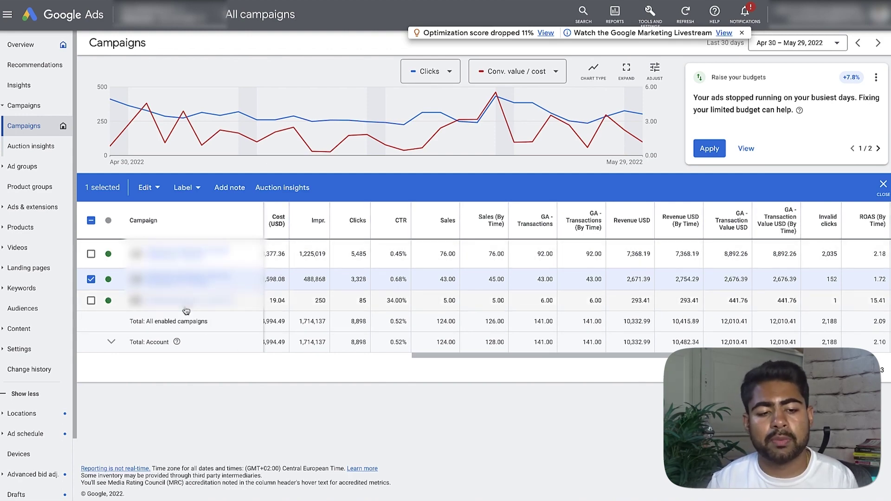
left_click(91, 300)
left_click(91, 279)
left_click_drag(620, 363, 646, 363)
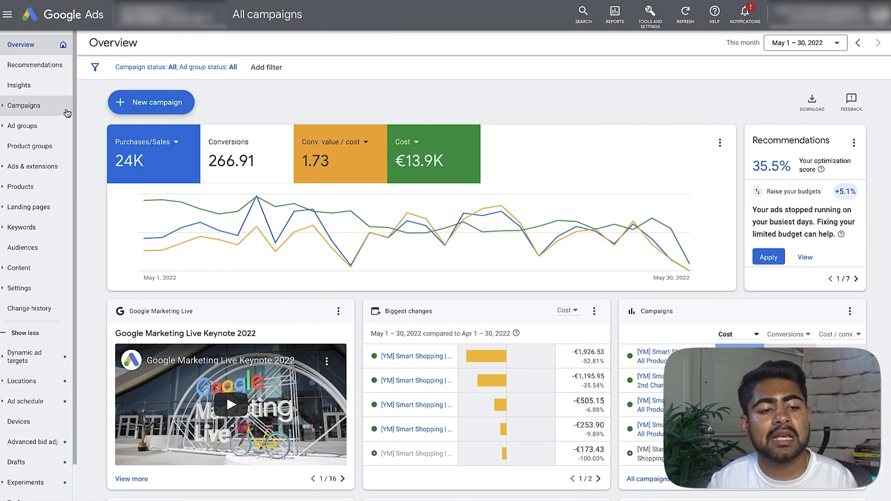
Open the campaigns table from the second account's overview and examine the enabled campaigns' costs and statuses.
left_click(65, 125)
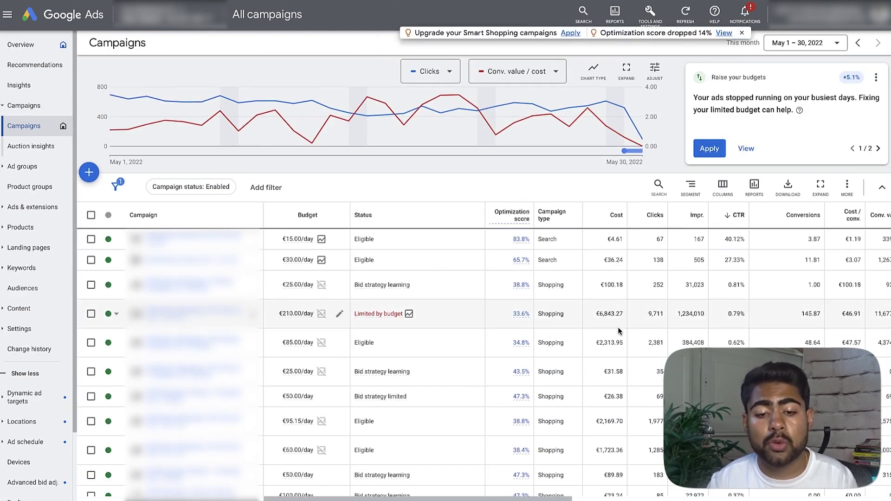
scroll(621, 330, "down", 2)
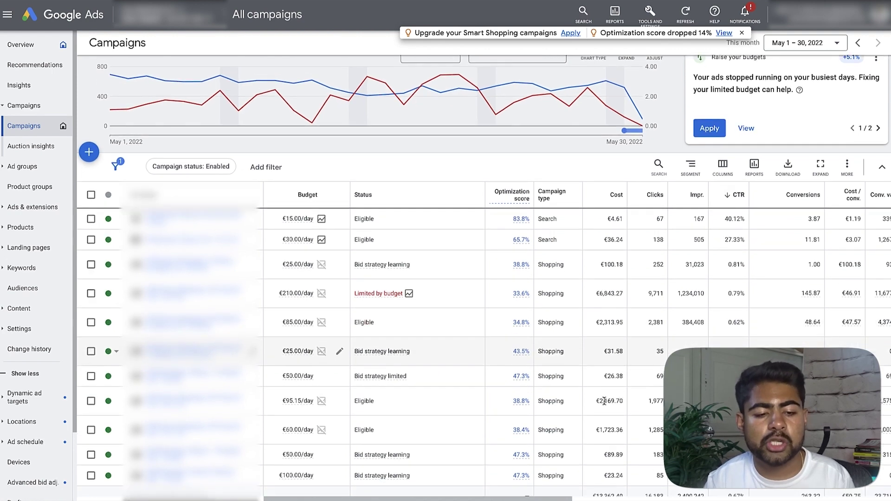
scroll(495, 308, "up", 2)
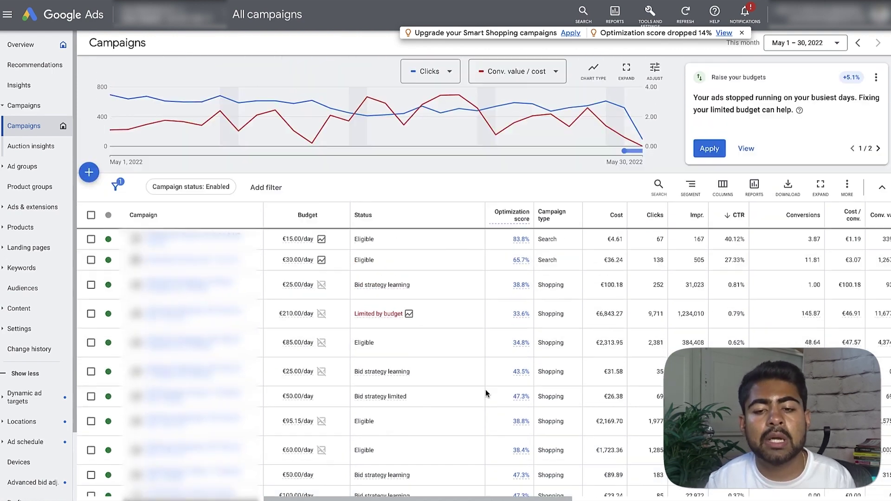
Set the campaigns' date range to May 1, 2021 – May 30, 2022.
left_click(796, 48)
scroll(814, 239, "up", 15)
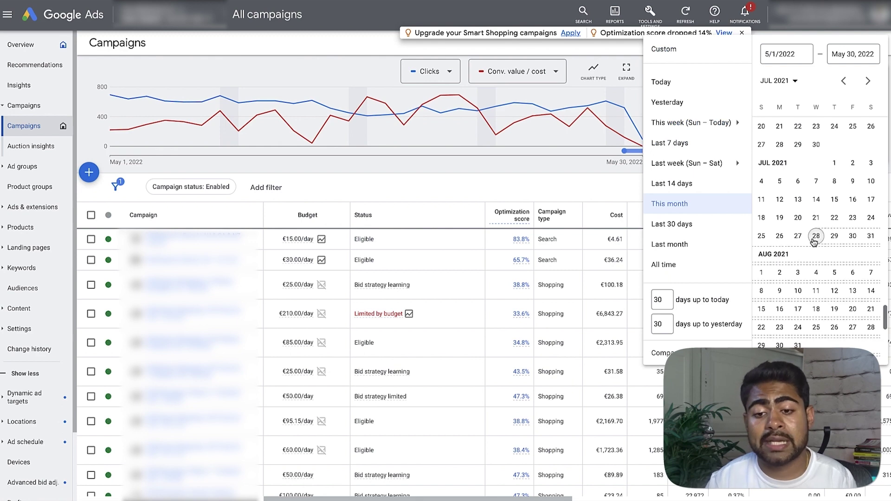
scroll(815, 241, "up", 10)
scroll(816, 241, "down", 4)
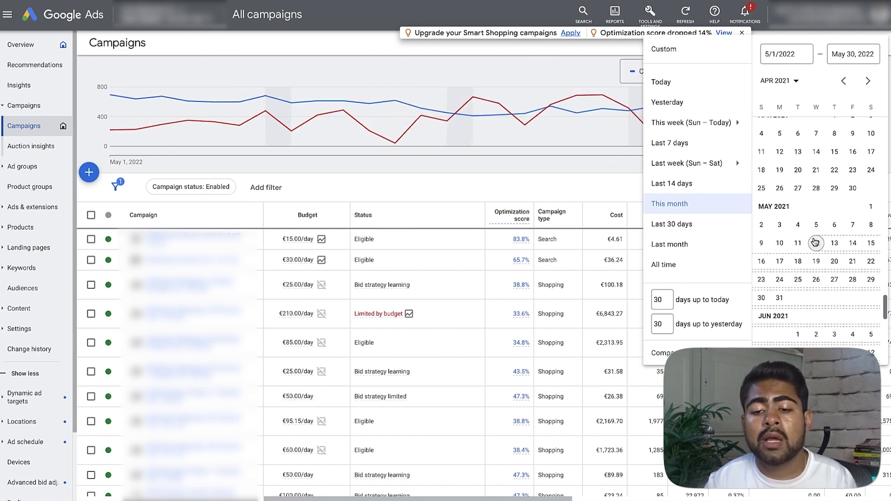
left_click(871, 206)
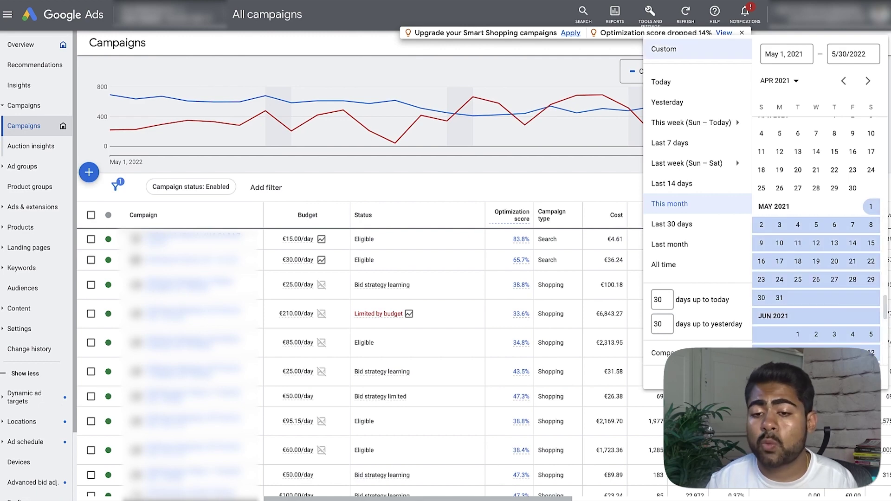
left_click(862, 377)
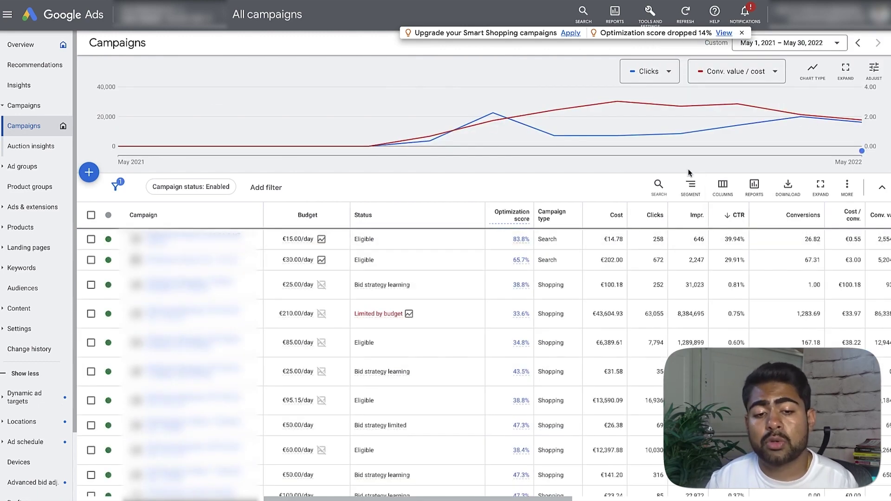
Change the campaign status filter to All and examine the cost and conversion figures in the table.
left_click(189, 187)
left_click(188, 241)
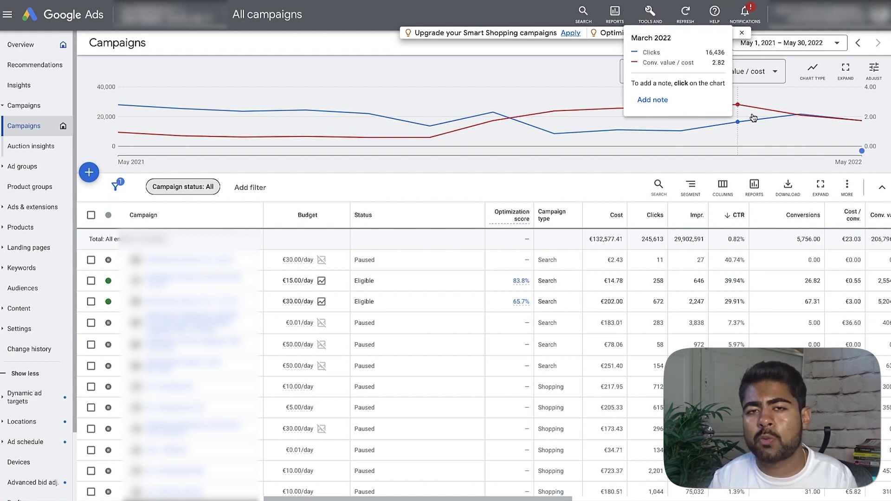
scroll(465, 260, "down", 1)
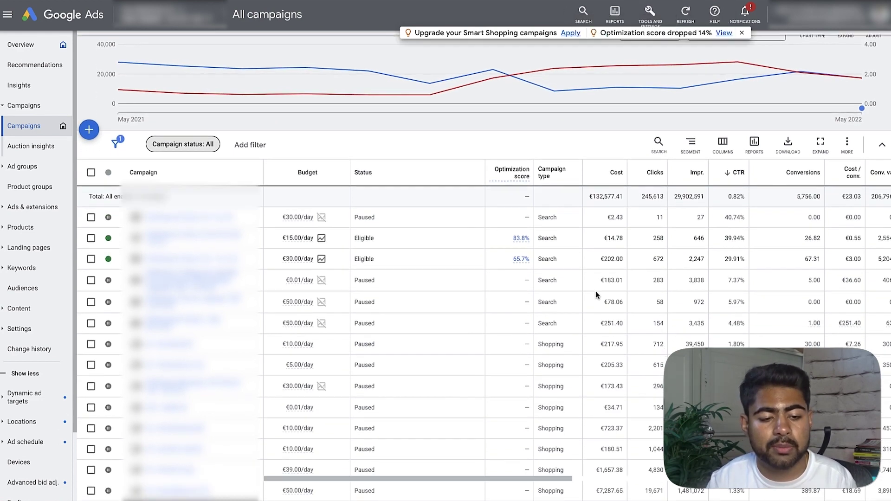
Filter the campaigns to Enabled status and set the date range to Last 30 days.
left_click(183, 142)
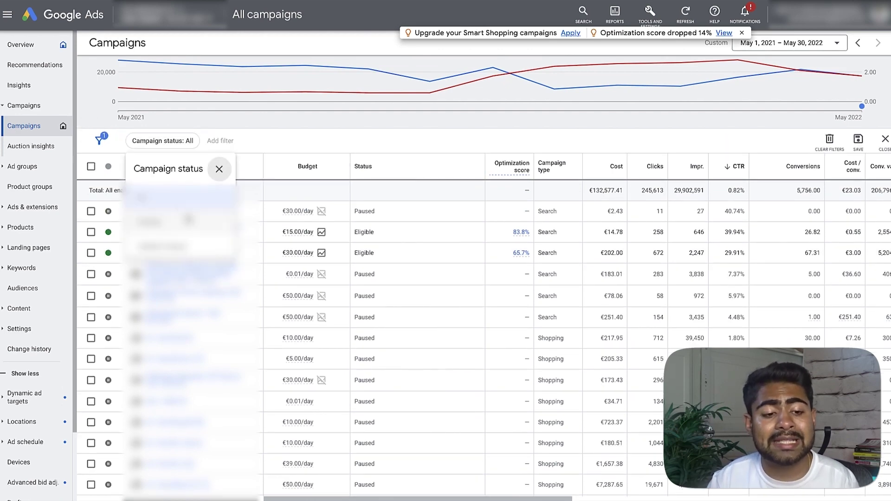
left_click(188, 220)
left_click(779, 43)
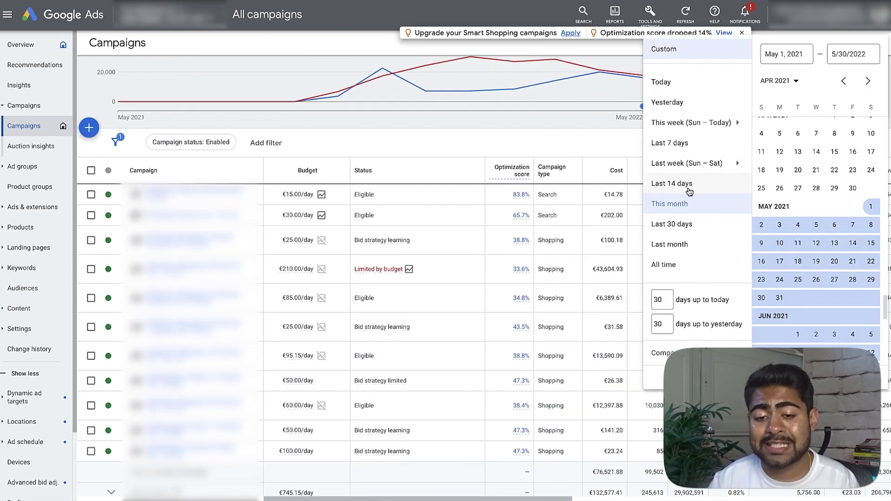
left_click(705, 228)
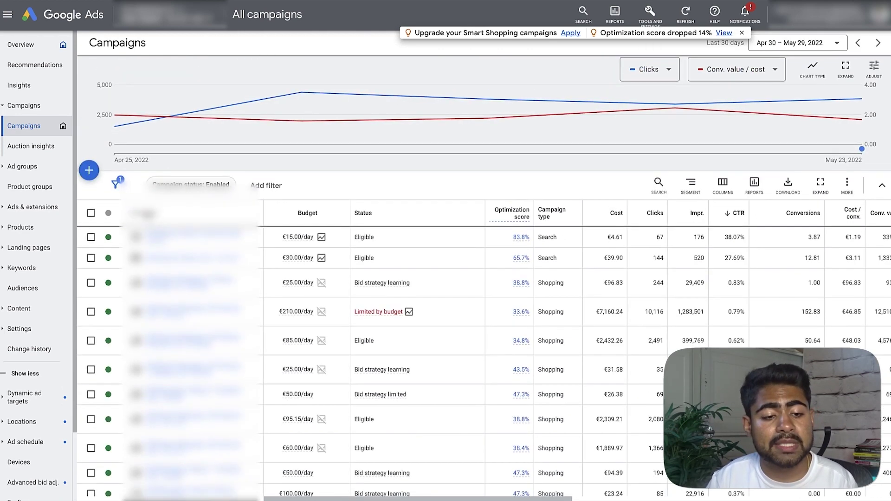
scroll(172, 372, "down", 1)
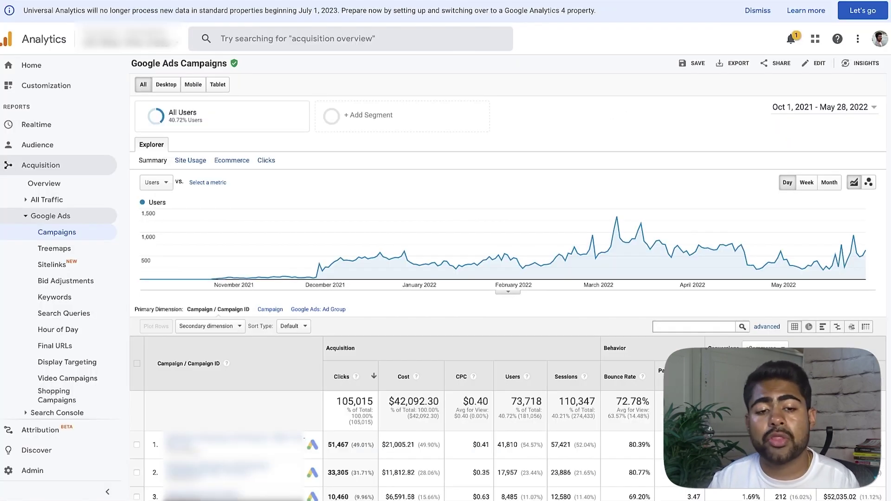
Switch to Google Analytics and examine the Google Ads Campaigns report's user trend, costs, transactions and revenue for Oct 1, 2021 – May 28, 2022.
scroll(510, 349, "down", 3)
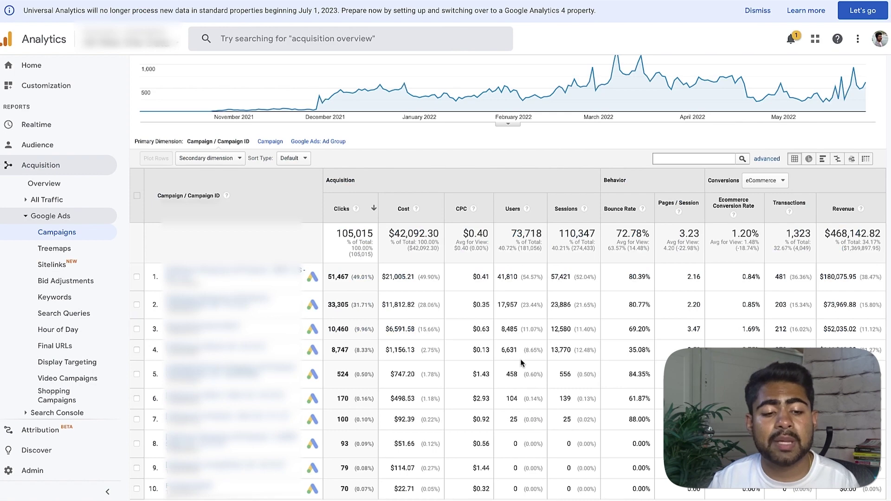
scroll(521, 363, "down", 1)
scroll(556, 425, "up", 5)
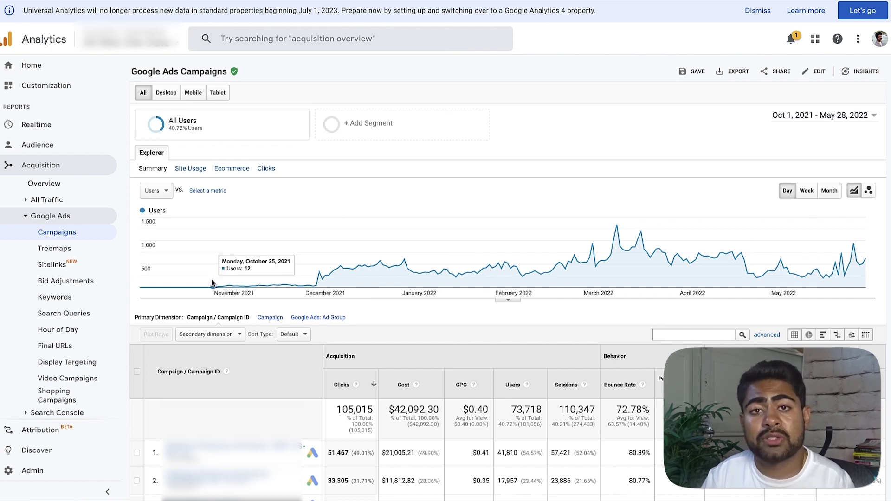
scroll(214, 281, "down", 1)
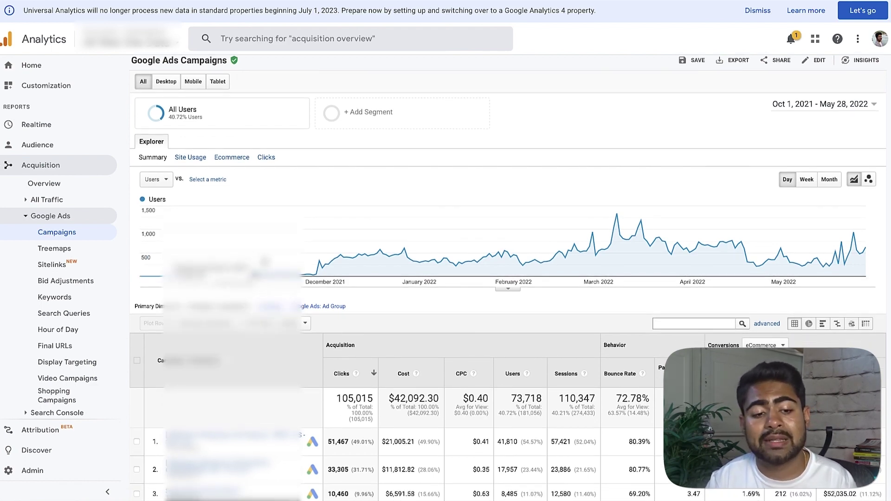
scroll(227, 267, "down", 5)
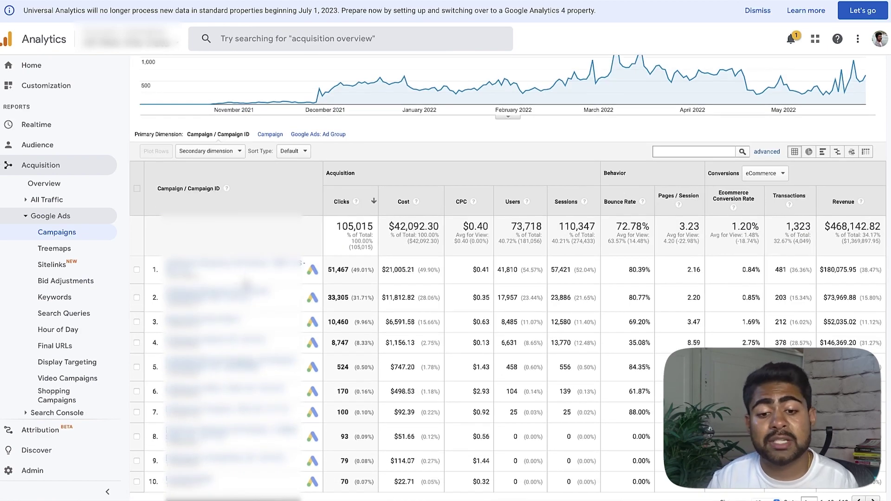
scroll(248, 290, "down", 1)
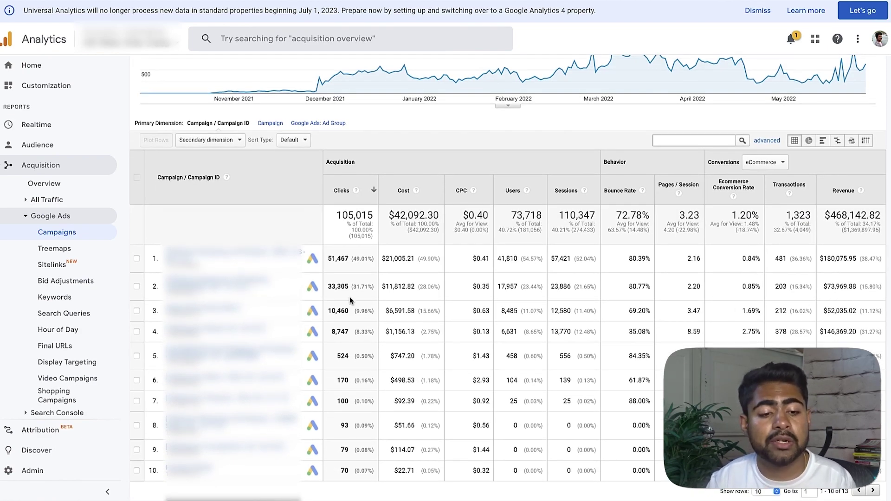
Open the Sales-Performance Max-1 campaign, examine its user trend, and return to the full campaign list.
left_click_drag(285, 299, 145, 282)
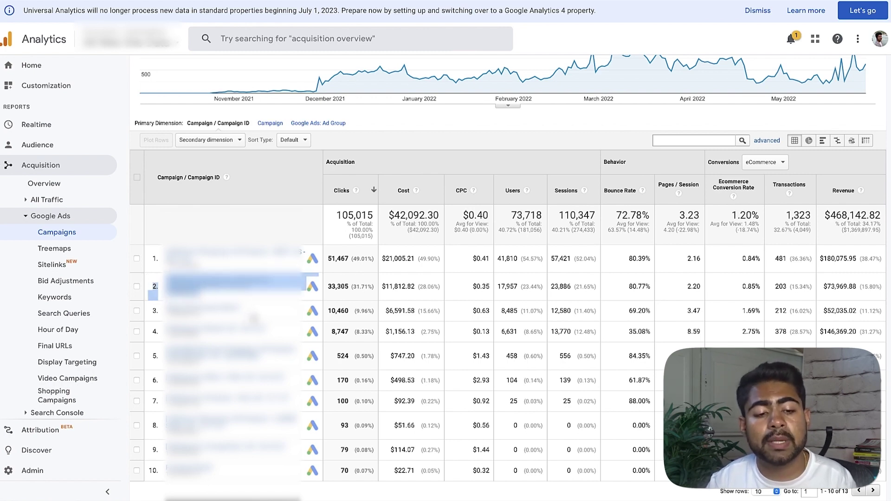
triple_click(251, 312)
left_click(253, 314)
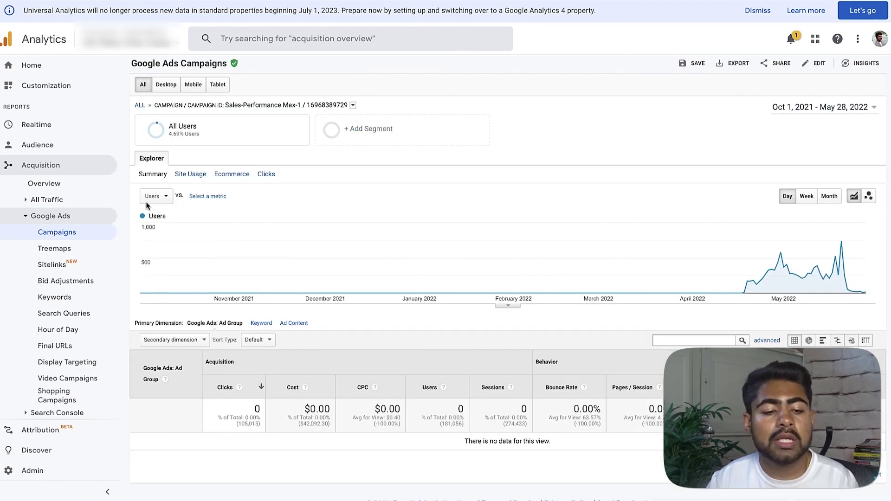
left_click(73, 237)
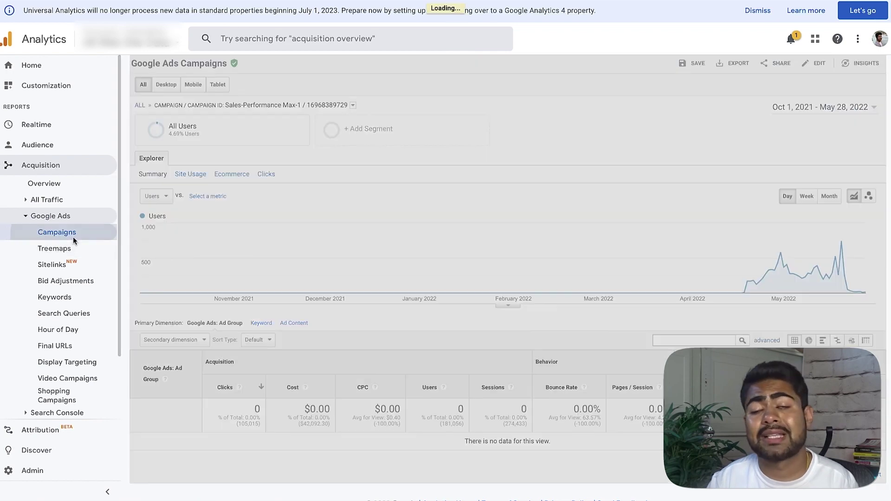
scroll(339, 344, "down", 1)
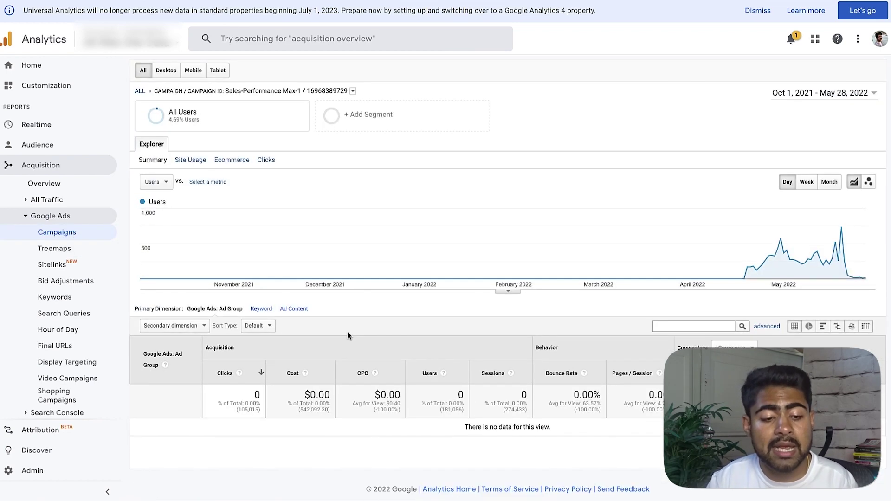
left_click(140, 92)
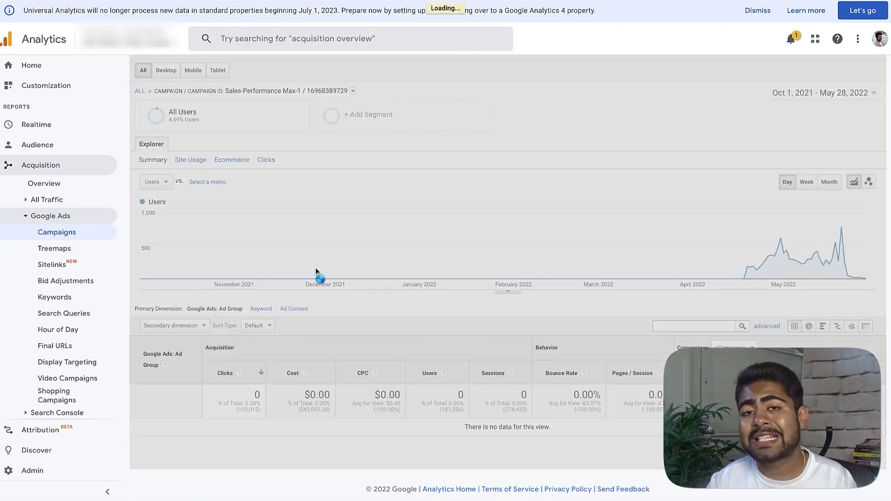
Open the first-ranked Smart Shopping campaign for all products, examine its user trend, and return to the full campaign list.
scroll(276, 357, "down", 3)
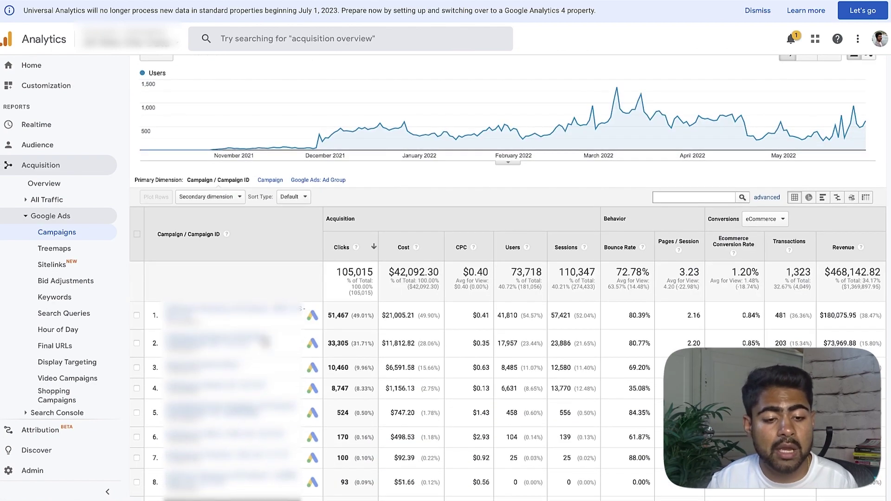
left_click(239, 324)
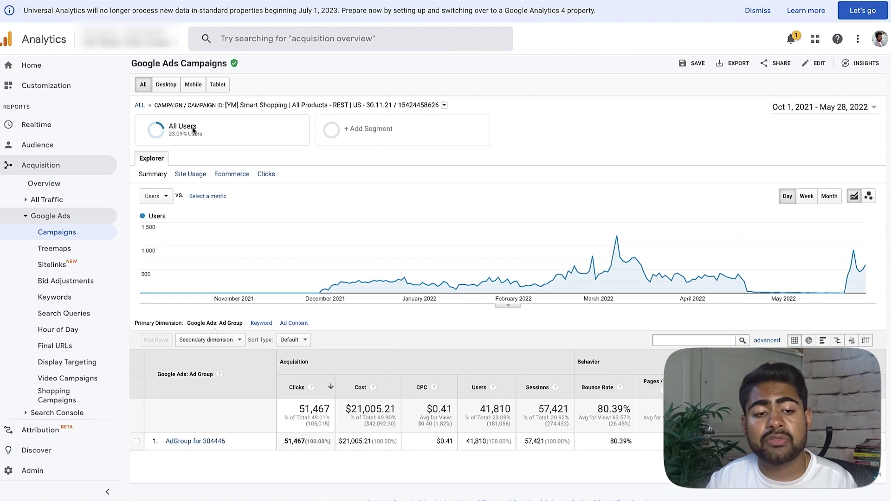
left_click(139, 104)
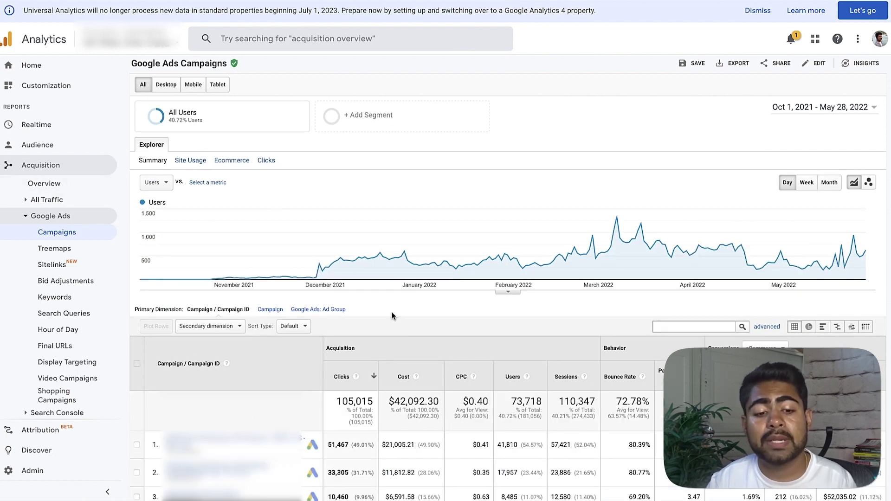
Highlight the total cost and the total revenue in the campaign report's summary row.
scroll(432, 358, "down", 3)
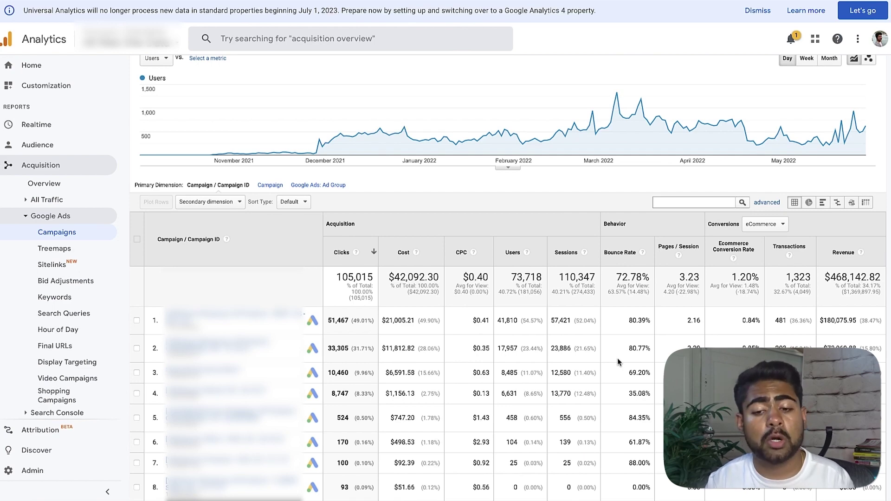
scroll(618, 362, "down", 1)
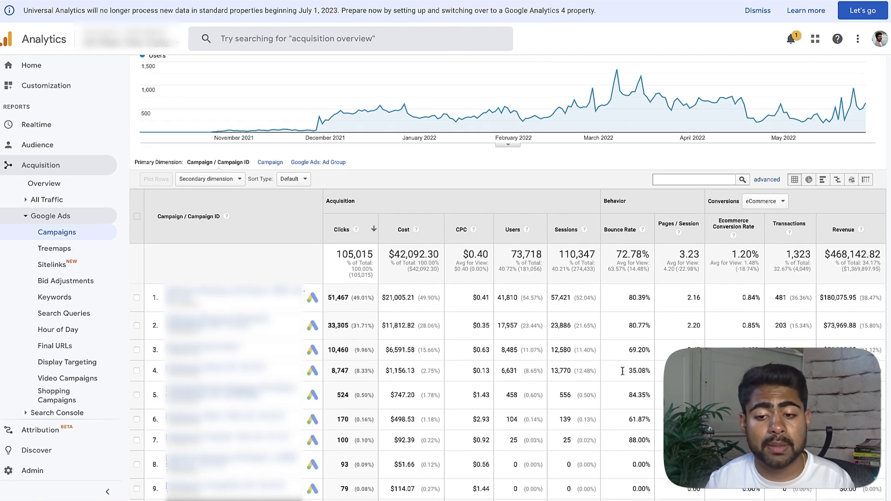
double_click(407, 255)
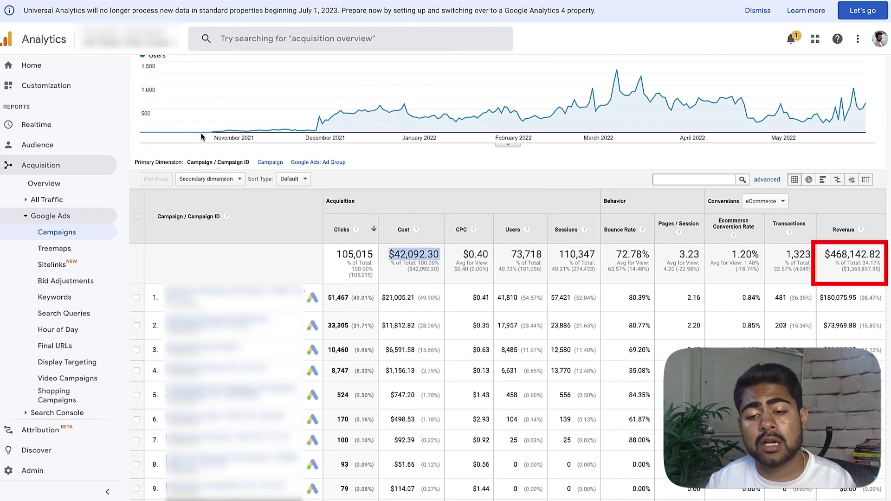
double_click(842, 253)
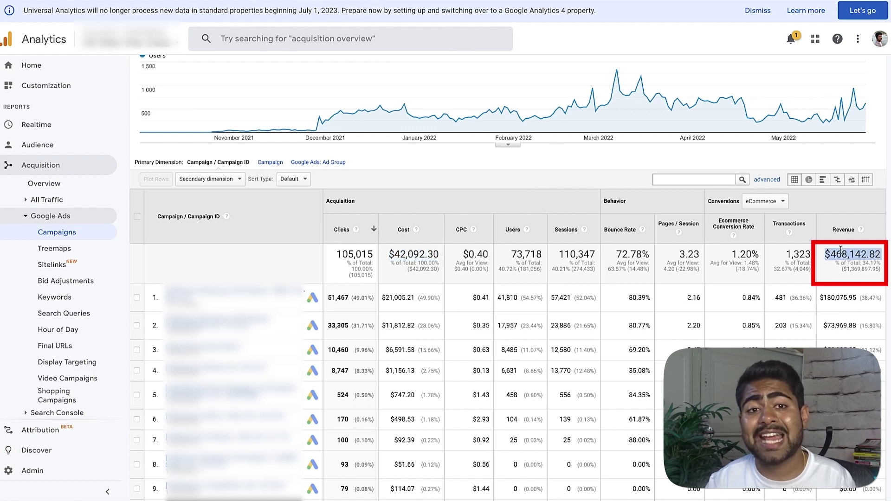
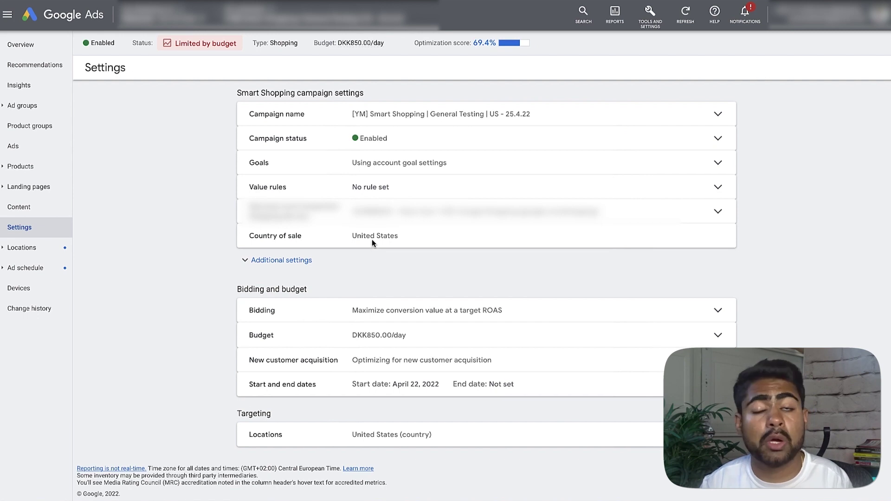
Expand the bidding settings of the [YM] Smart Shopping | General Testing | US - 25.4.22 campaign and examine the target ROAS.
left_click(388, 312)
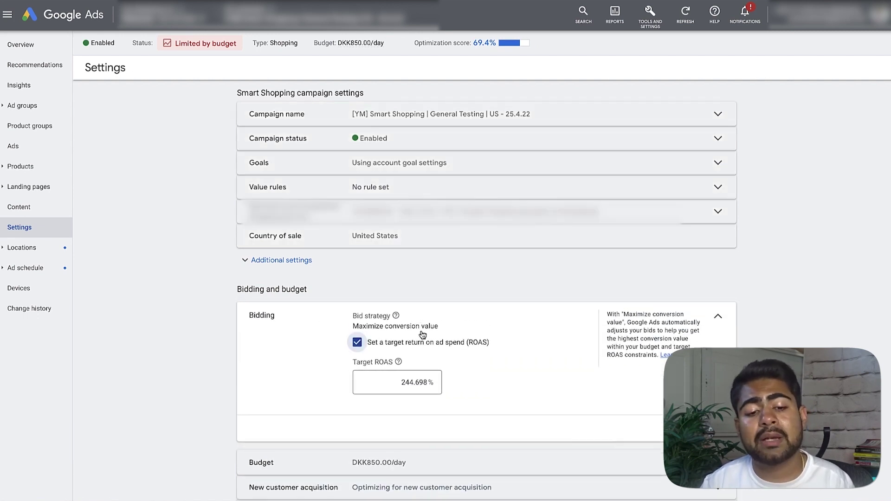
double_click(417, 385)
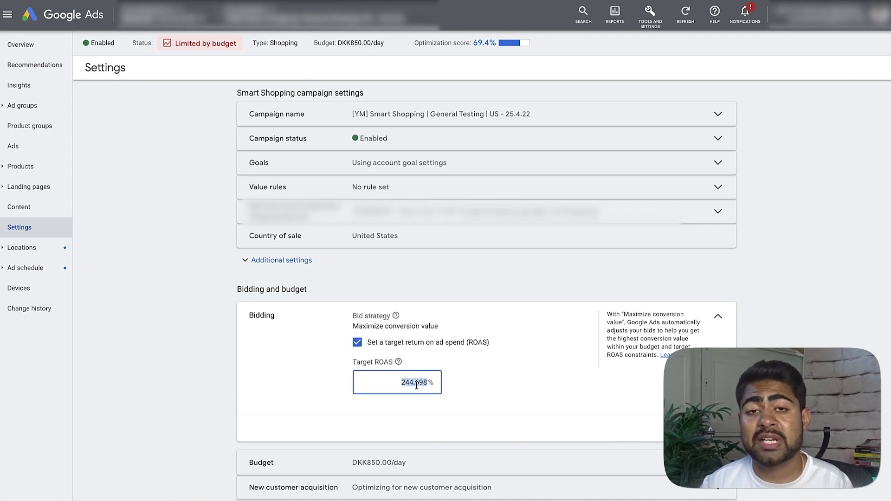
left_click(417, 386)
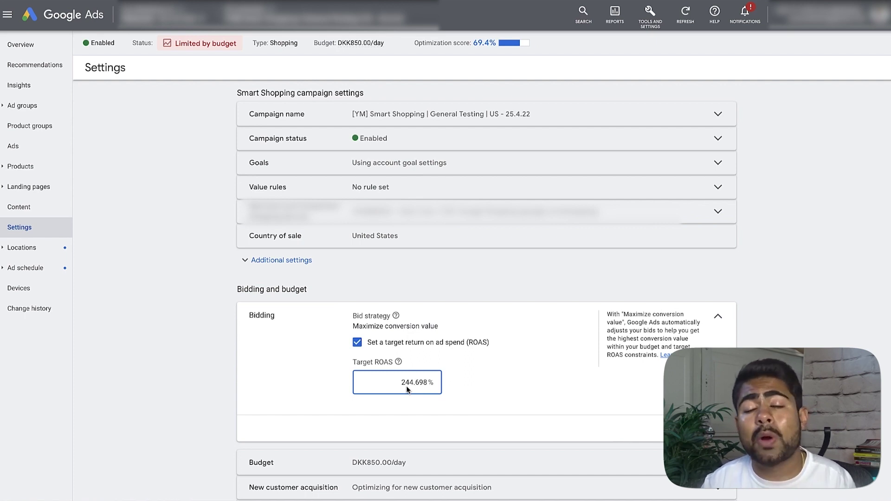
Try switching the target return on ad spend option off and on, and leave the bidding settings without saving.
left_click(398, 348)
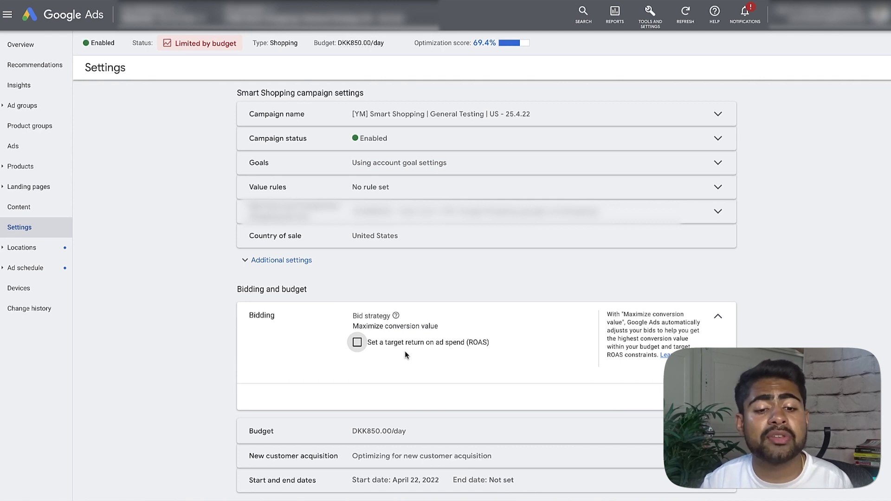
left_click(405, 346)
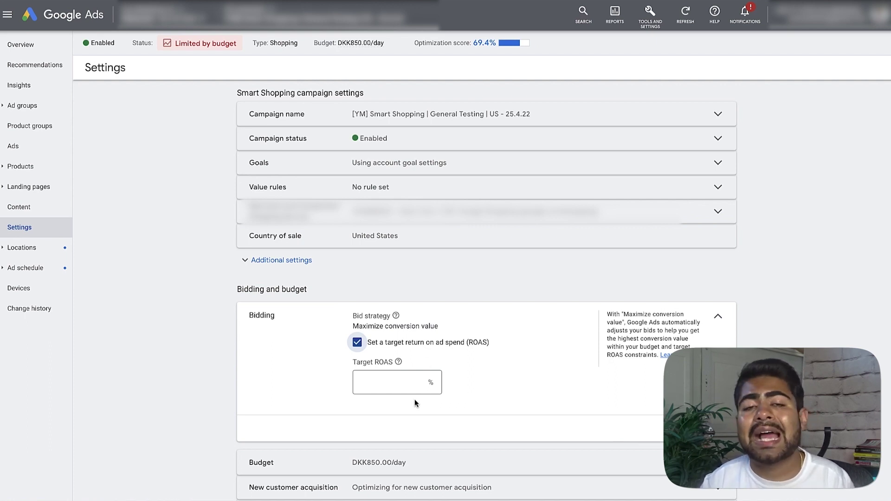
left_click(394, 343)
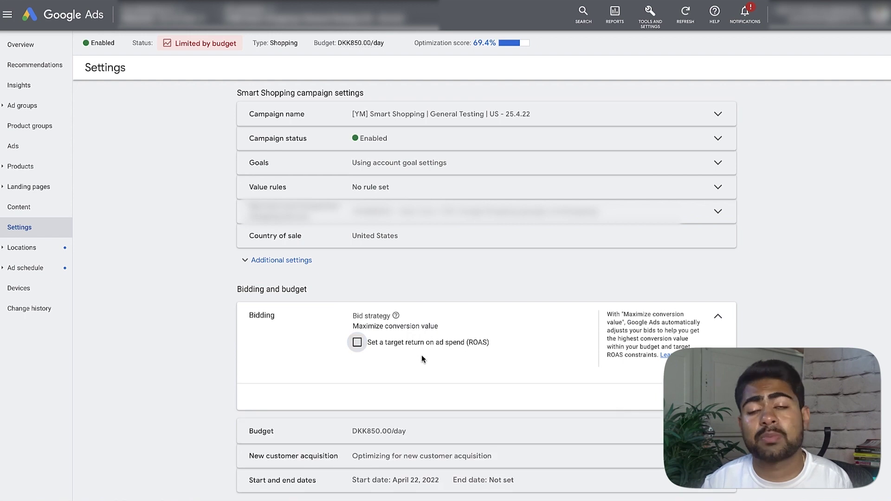
left_click(464, 314)
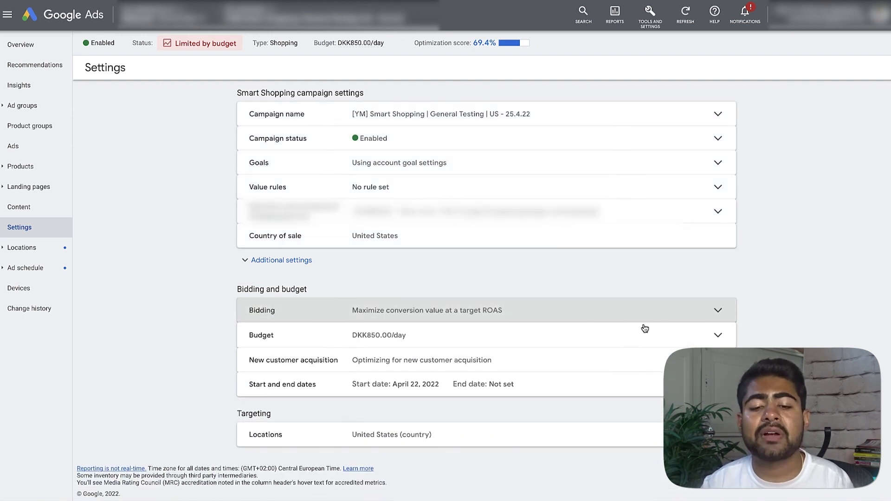
left_click(628, 304)
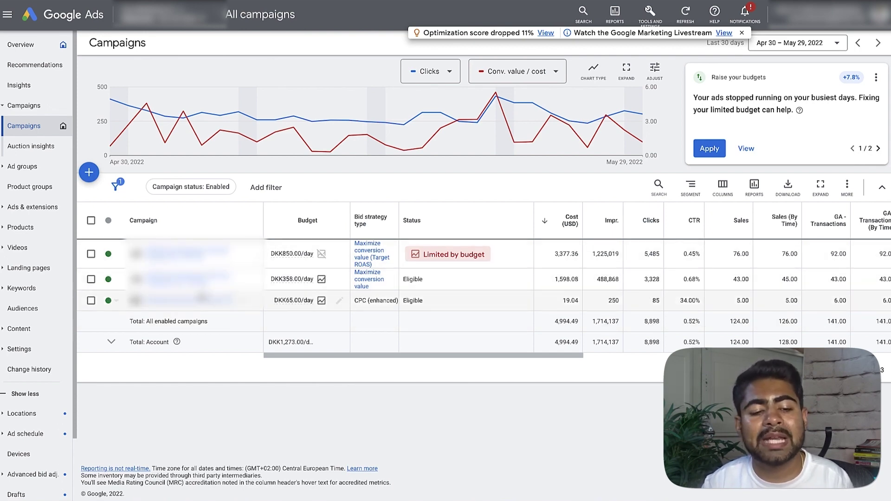
Open the settings of the DKK358.00/day campaign and examine its bidding strategy and target ROAS option.
left_click(158, 280)
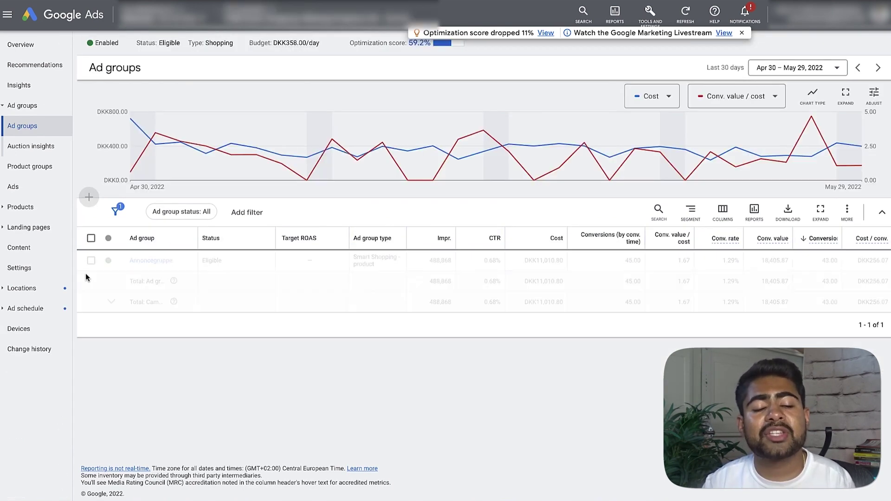
left_click(24, 273)
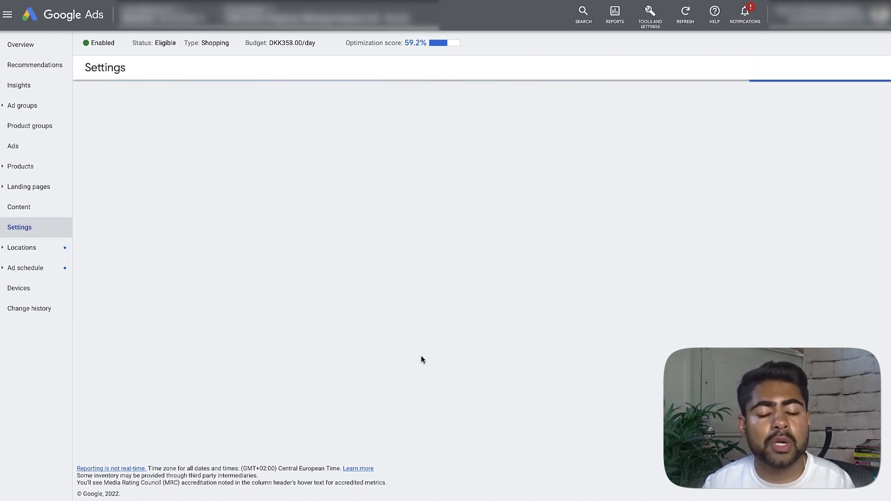
left_click(408, 308)
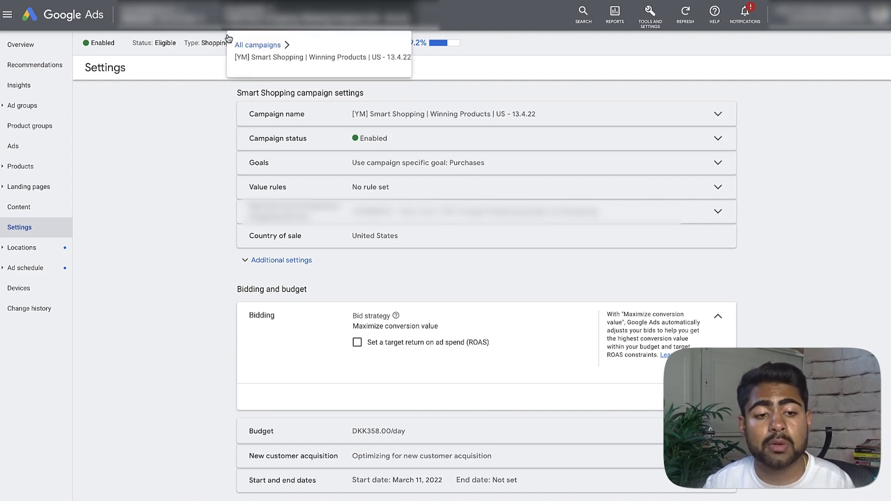
Return to the report of all campaigns and examine the campaigns' Conv. value / cost for the last 30 days.
left_click(258, 44)
left_click_drag(368, 356, 677, 390)
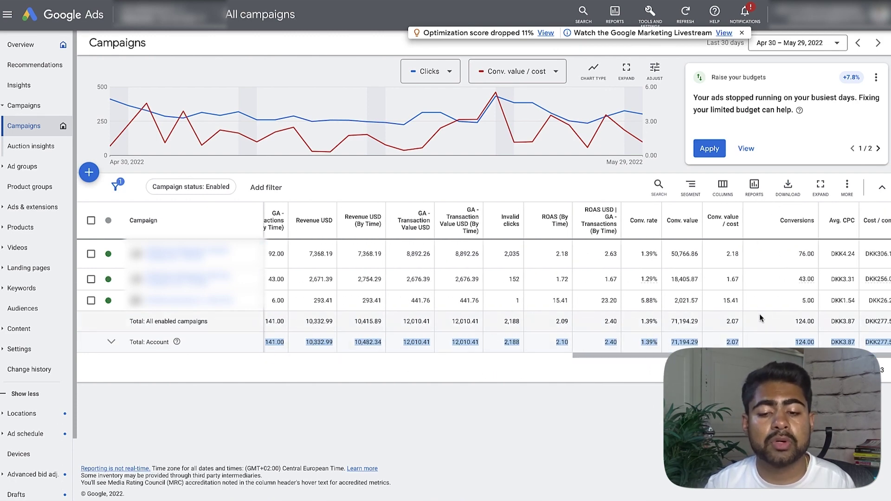
left_click(796, 43)
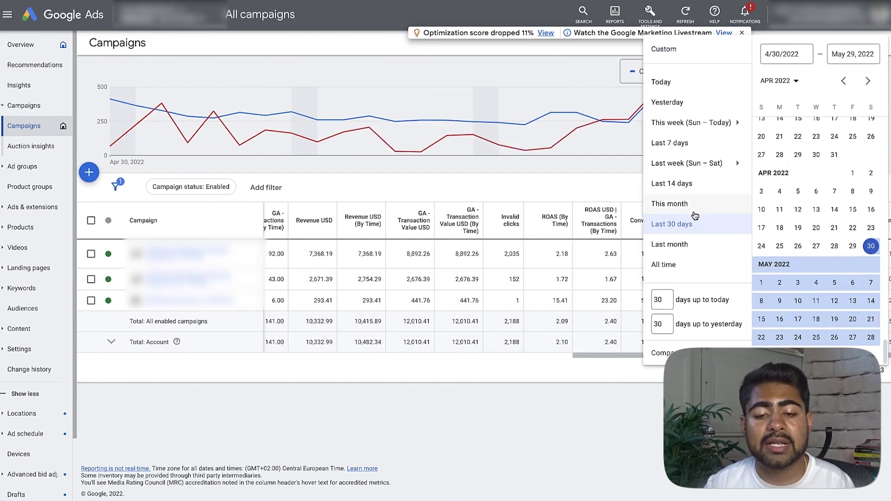
left_click(780, 300)
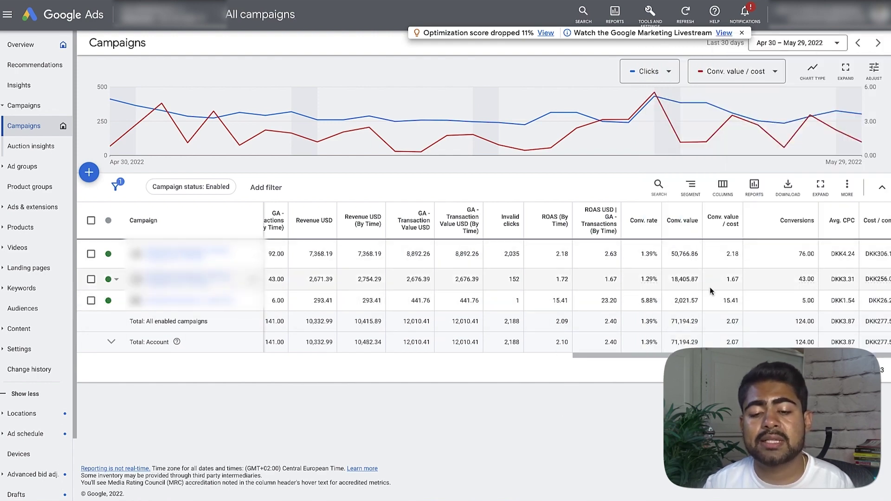
Set the campaign report's date range to the last 7 days and highlight the first campaign's Conv. value / cost.
left_click(825, 43)
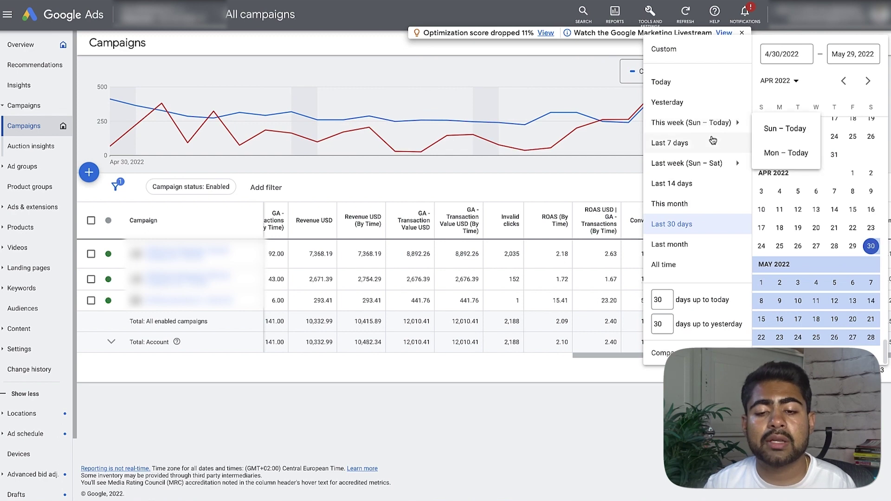
left_click(715, 143)
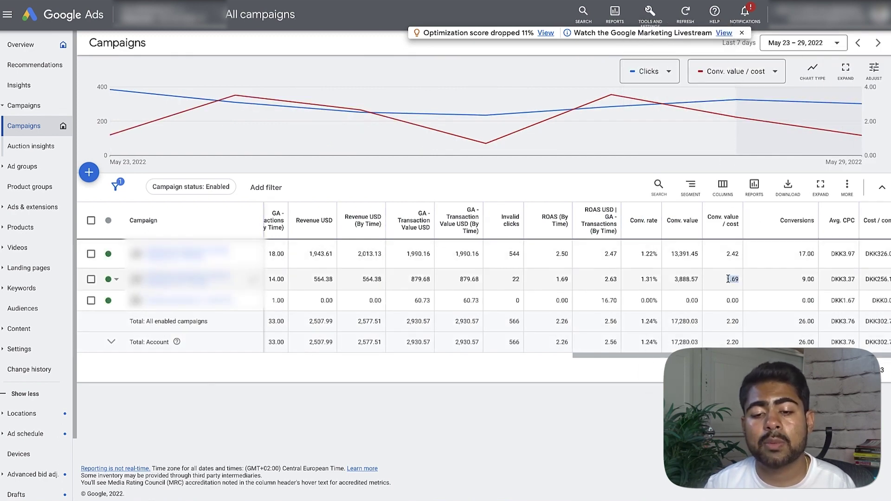
double_click(733, 255)
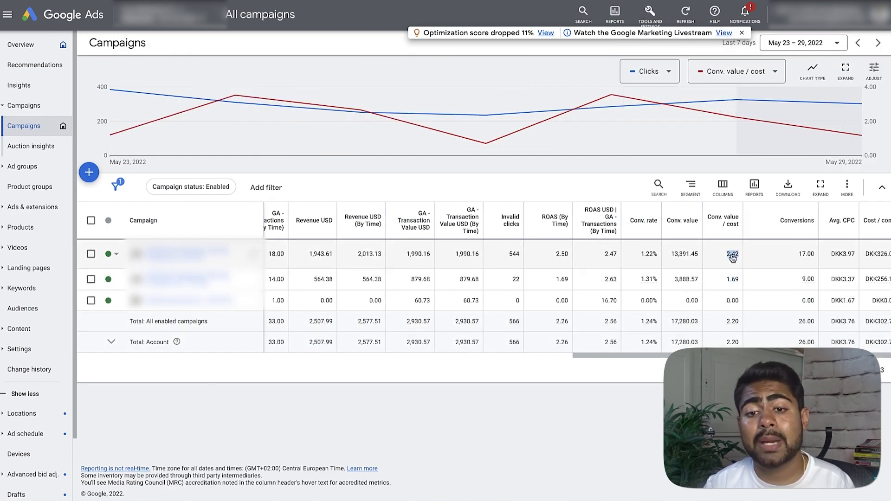
left_click(778, 88)
Switch the date range to this month and then the last 14 days, and compare the first two campaigns' Conv. value / cost.
left_click(775, 41)
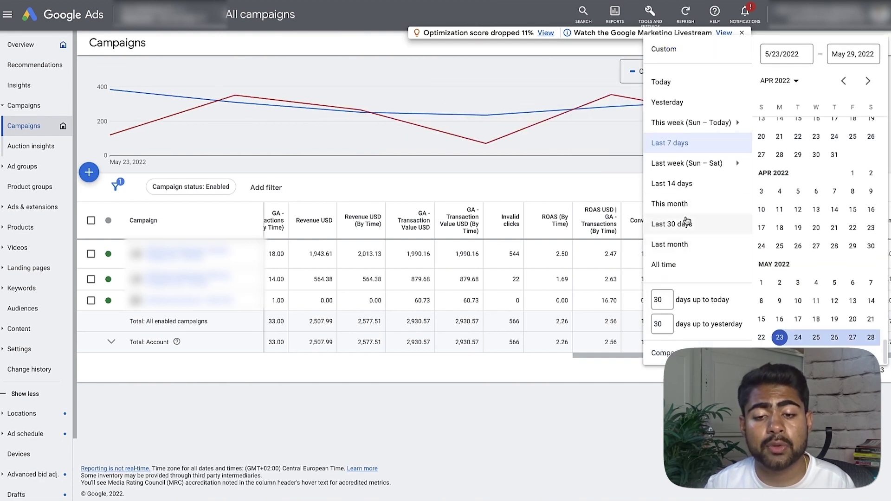
left_click(685, 208)
left_click(778, 46)
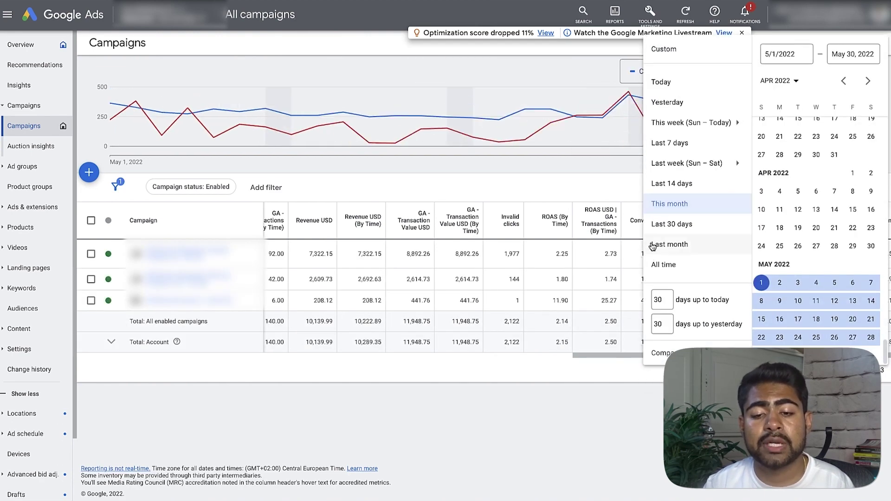
left_click(676, 183)
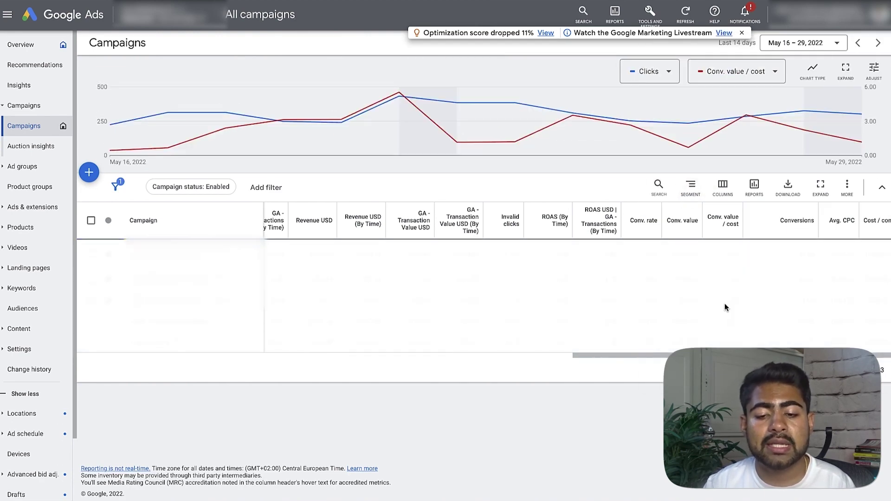
double_click(732, 279)
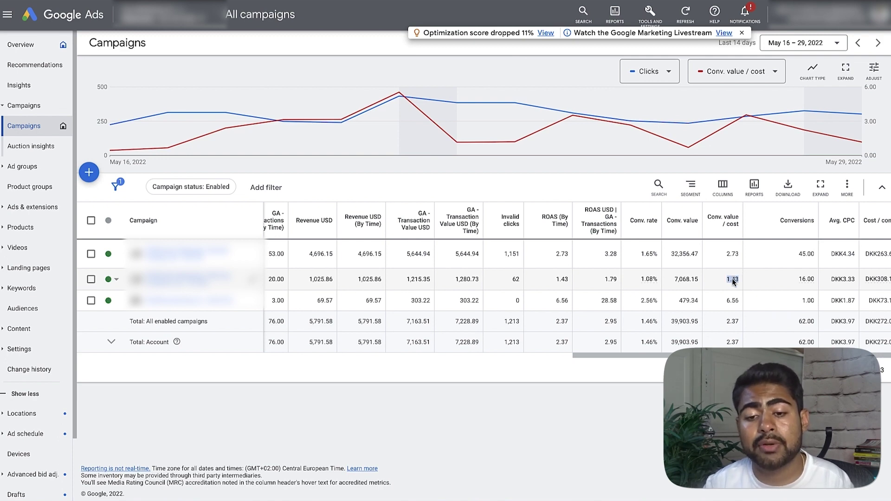
double_click(732, 254)
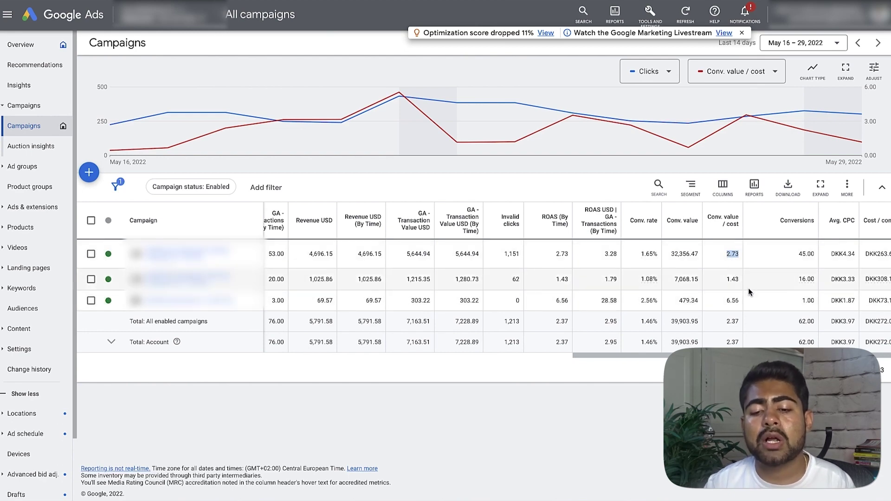
left_click(733, 282)
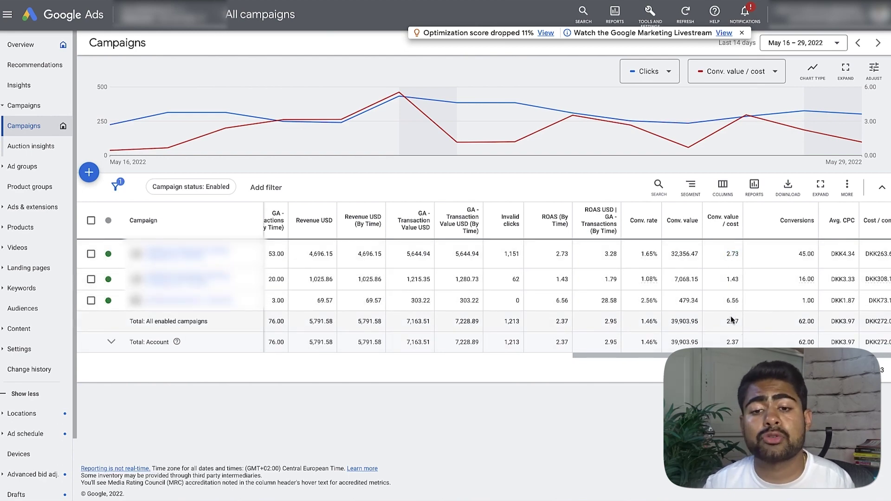
Switch to the Google Analytics campaign report and highlight the first-ranked campaign's name and revenue.
mouse_move(824, 148)
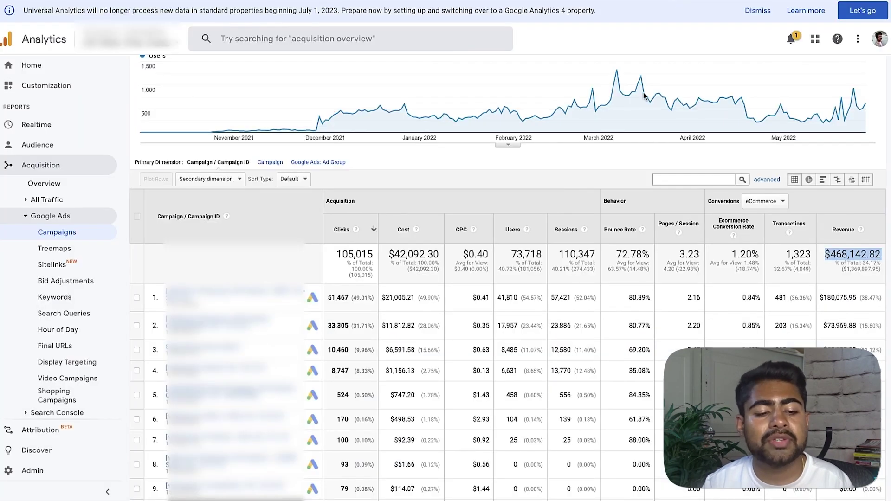
scroll(497, 265, "down", 2)
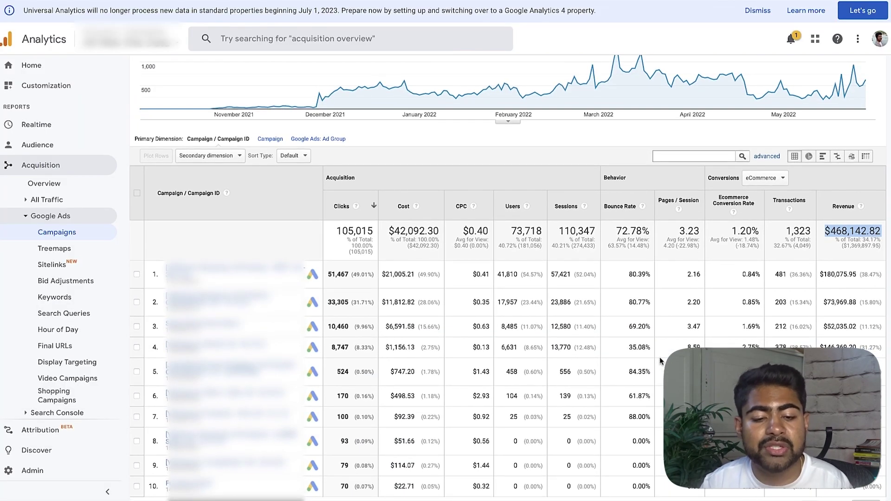
left_click_drag(238, 288, 164, 260)
left_click(164, 261)
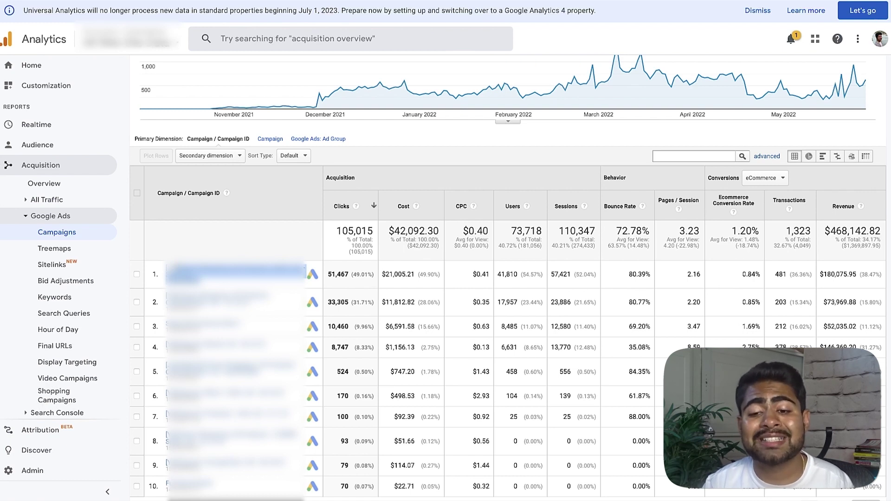
left_click_drag(307, 274, 627, 302)
left_click(836, 274)
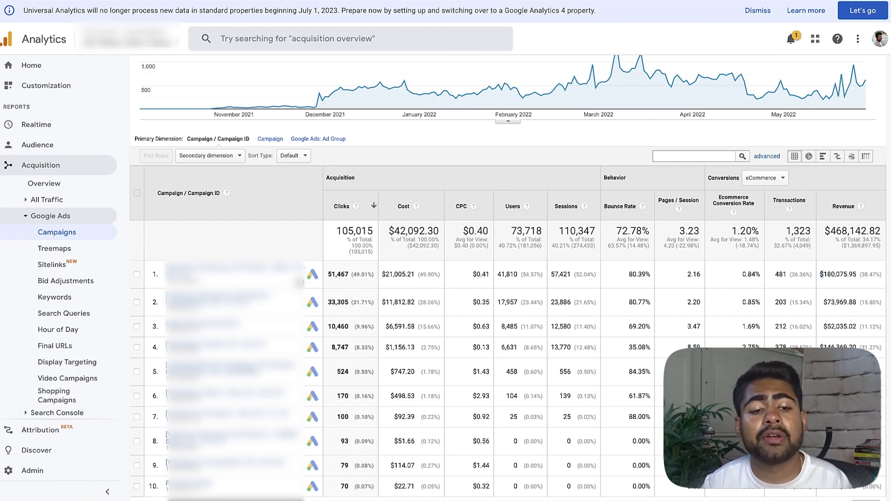
Highlight the second-ranked campaign's name and revenue in the report.
left_click_drag(256, 315, 163, 292)
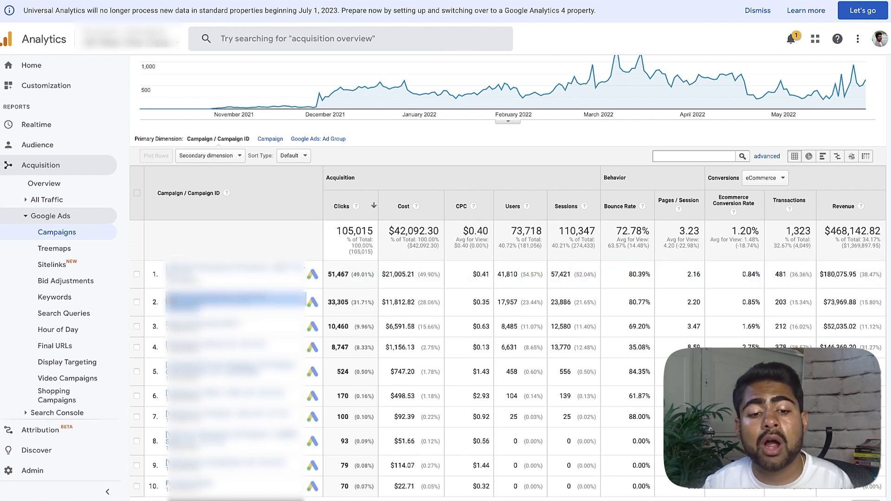
triple_click(845, 303)
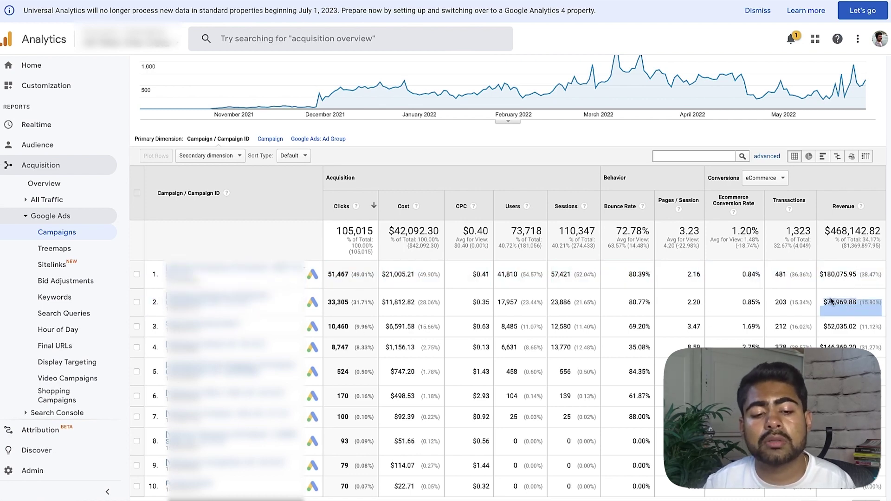
left_click(421, 295)
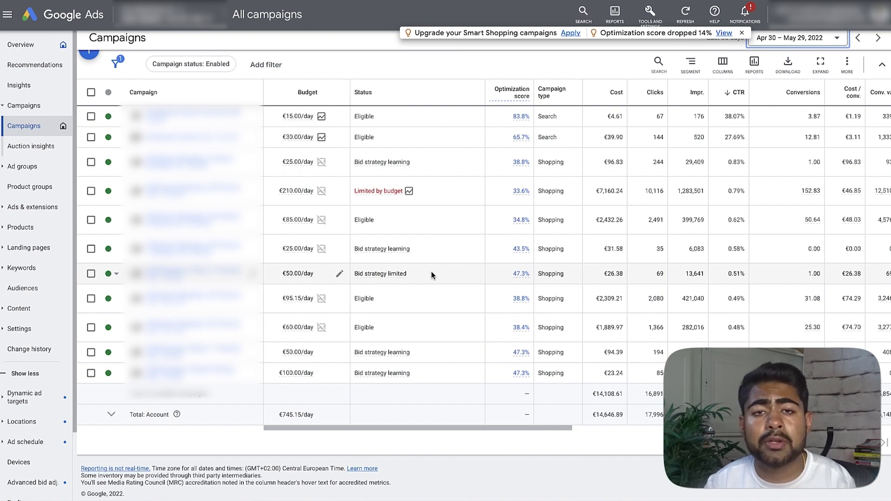
In the Google Ads account with euro budgets, sort the campaigns by ROAS USD (By Time) in descending order and set the date range to this month.
left_click_drag(470, 428, 726, 427)
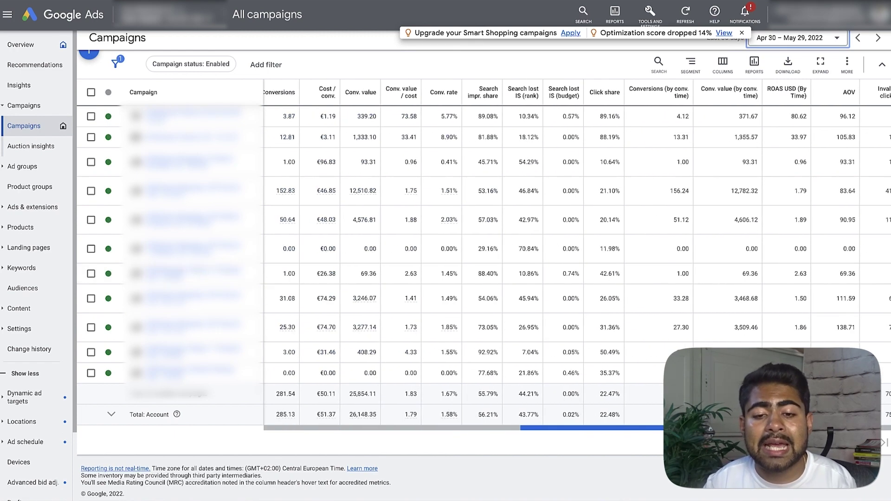
left_click(796, 95)
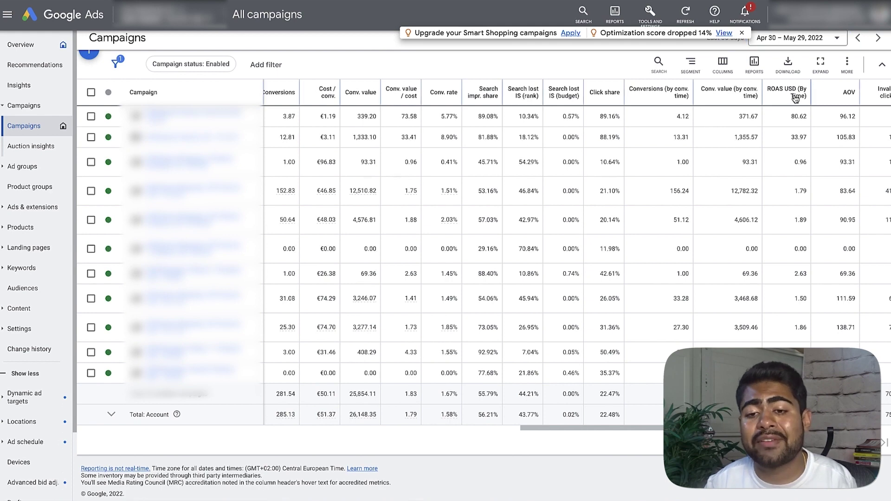
left_click(795, 45)
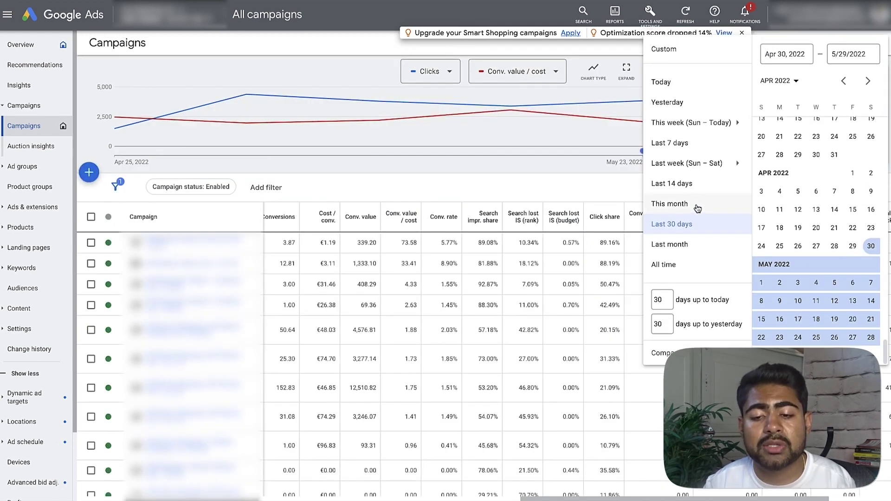
left_click(670, 203)
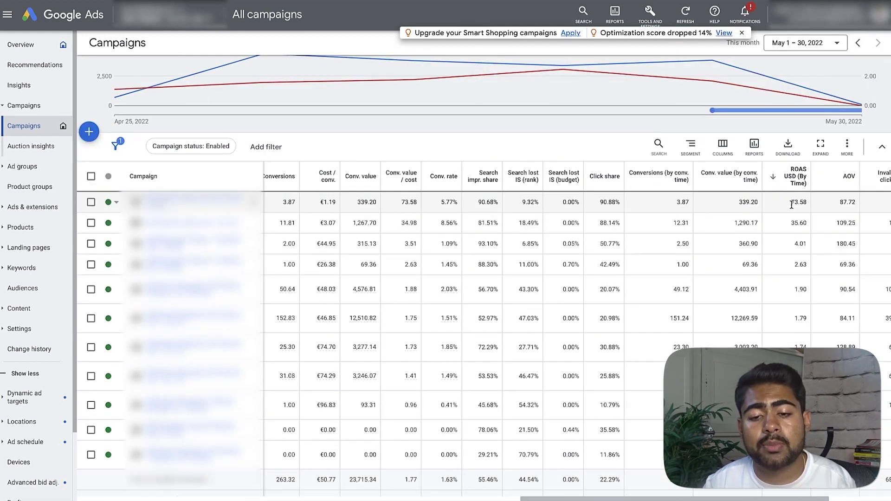
Highlight the ROAS USD (By Time) values of the first four campaigns and examine those of the remaining campaigns.
double_click(799, 208)
left_click(802, 225)
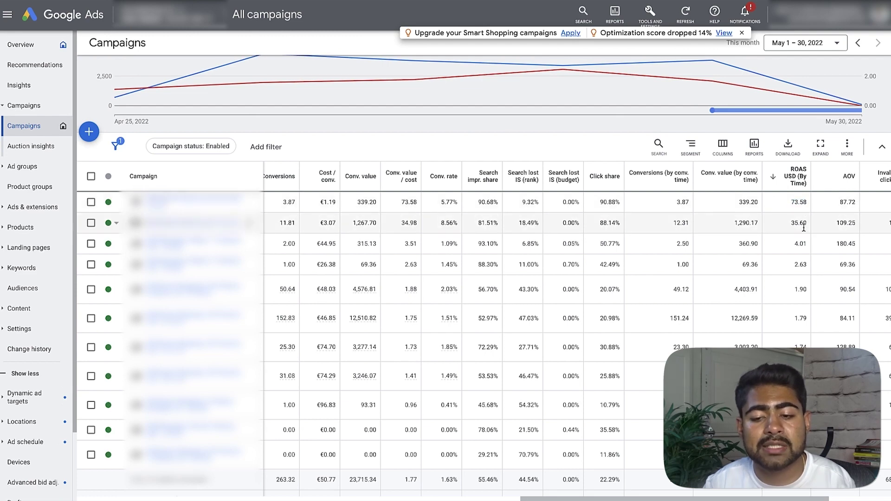
double_click(801, 224)
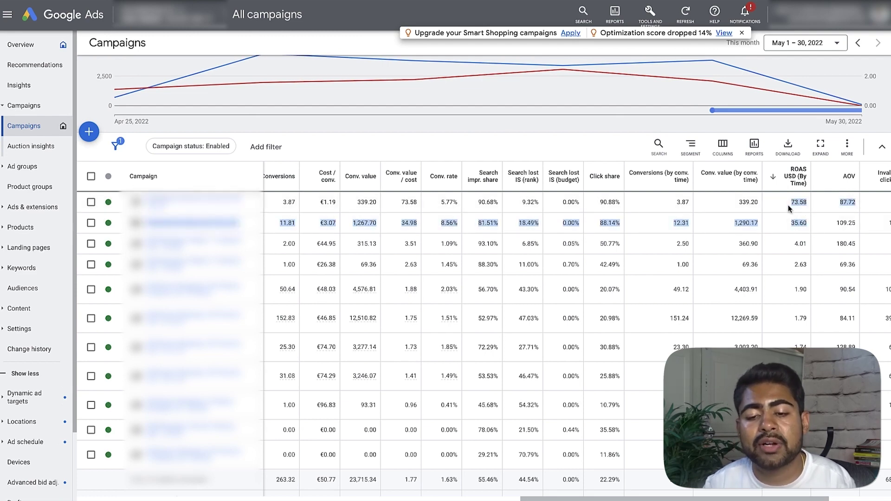
double_click(801, 243)
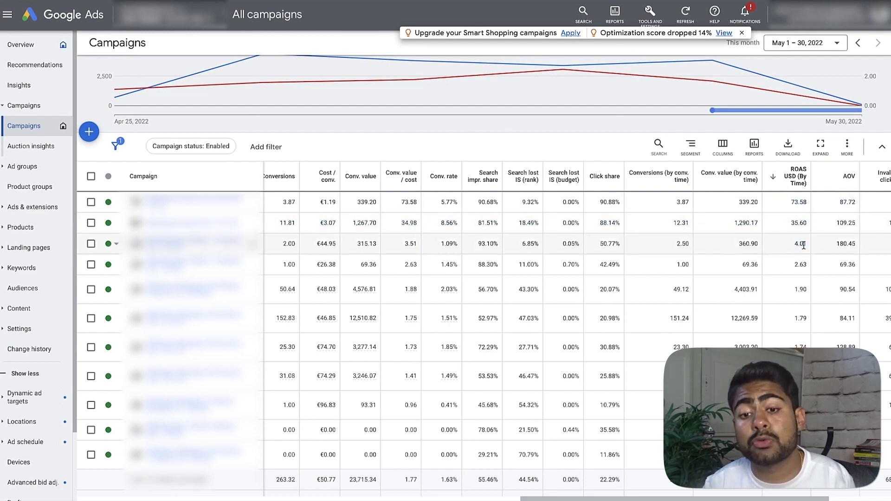
double_click(800, 264)
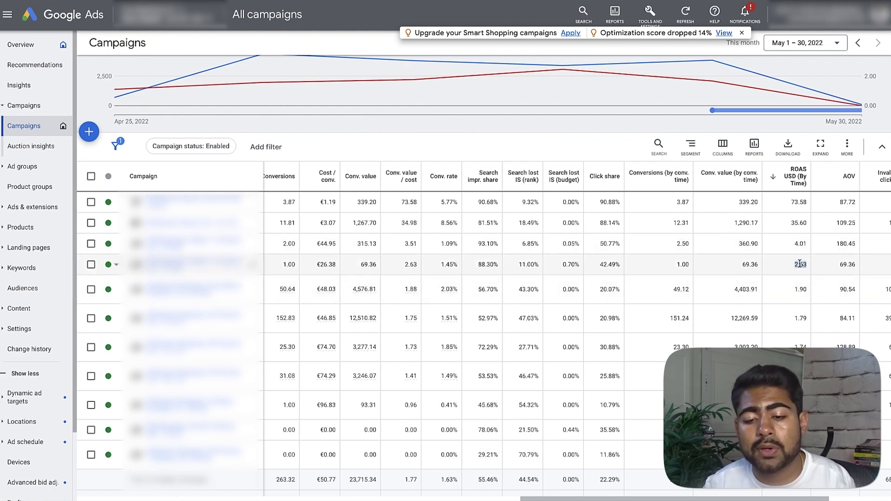
scroll(821, 284, "down", 1)
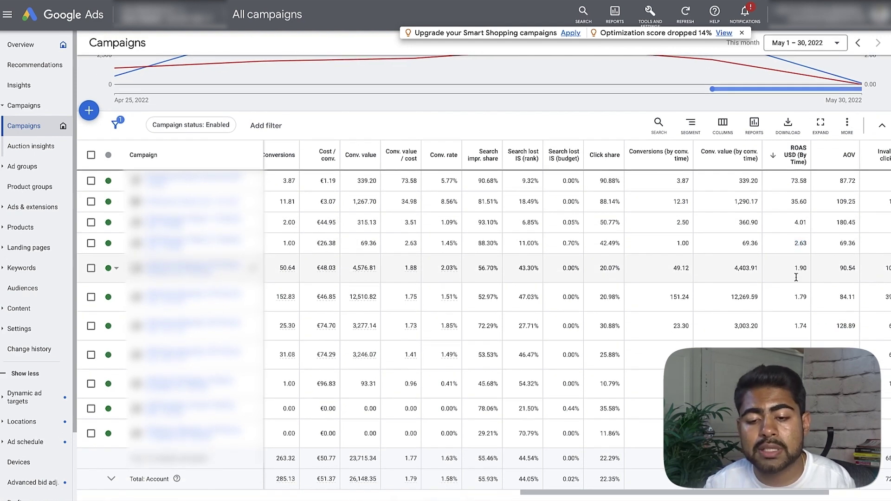
Set the date range to the last 14 days and highlight the third campaign's ROAS USD (By Time).
left_click(809, 45)
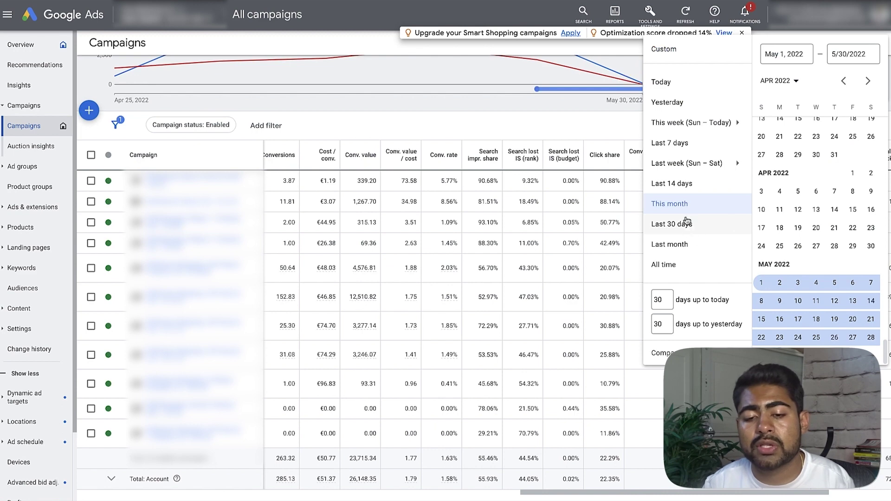
left_click(672, 183)
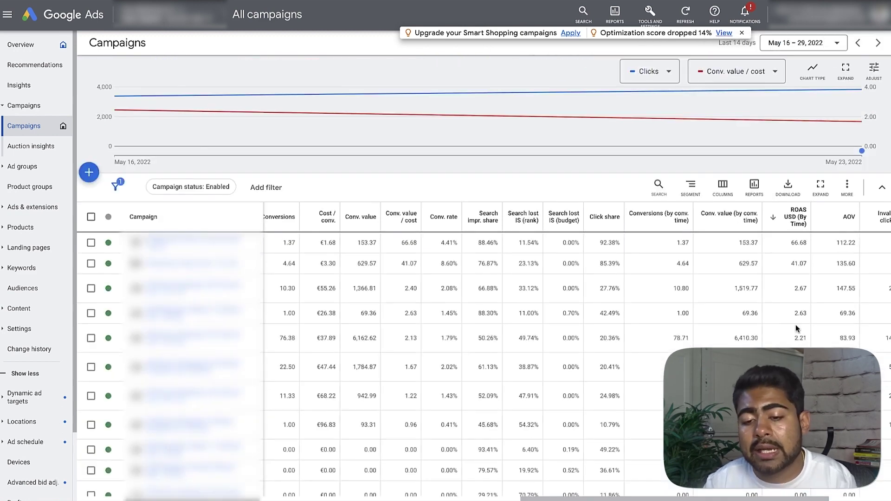
double_click(798, 287)
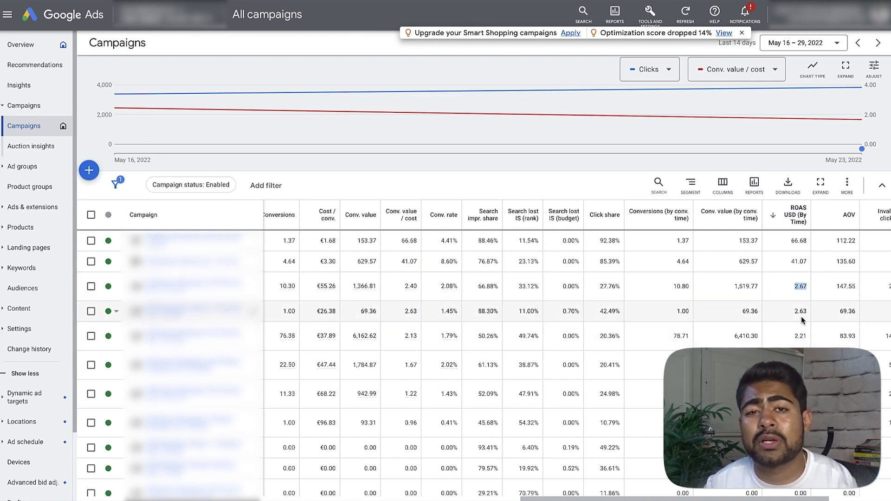
Highlight the seventh campaign's ROAS USD (By Time) and open that campaign's ad groups.
scroll(801, 317, "down", 3)
double_click(801, 271)
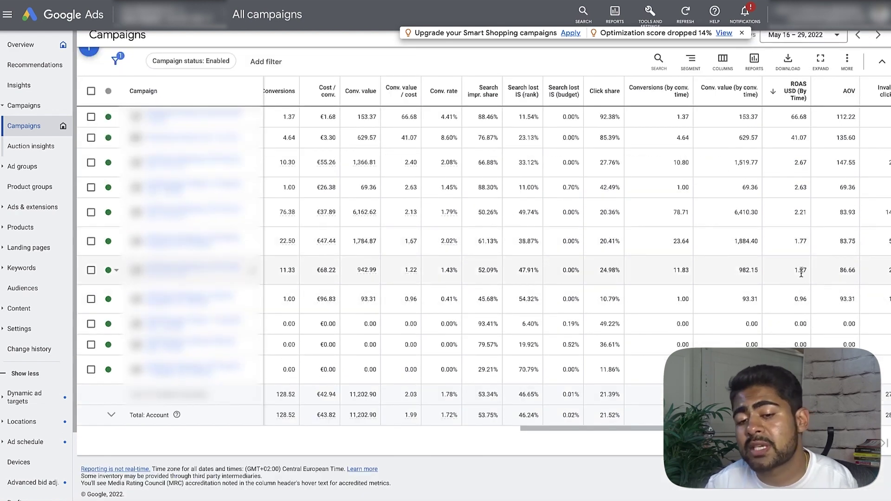
left_click(799, 270)
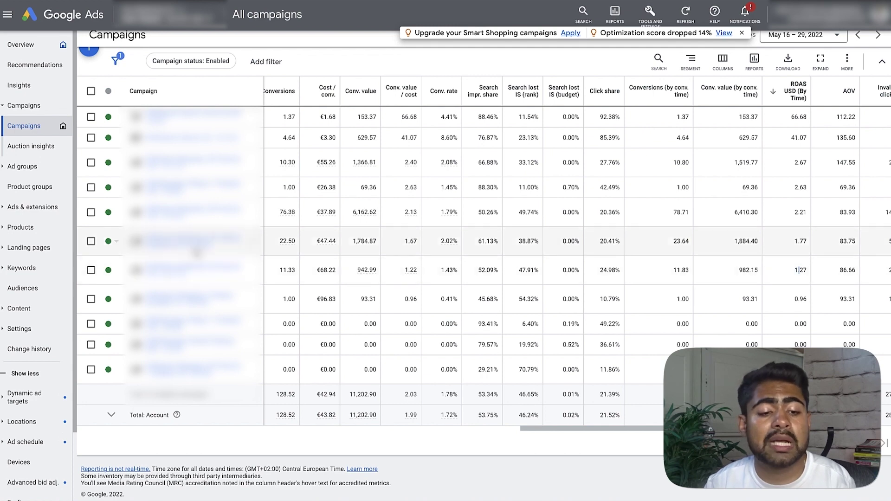
left_click(211, 269)
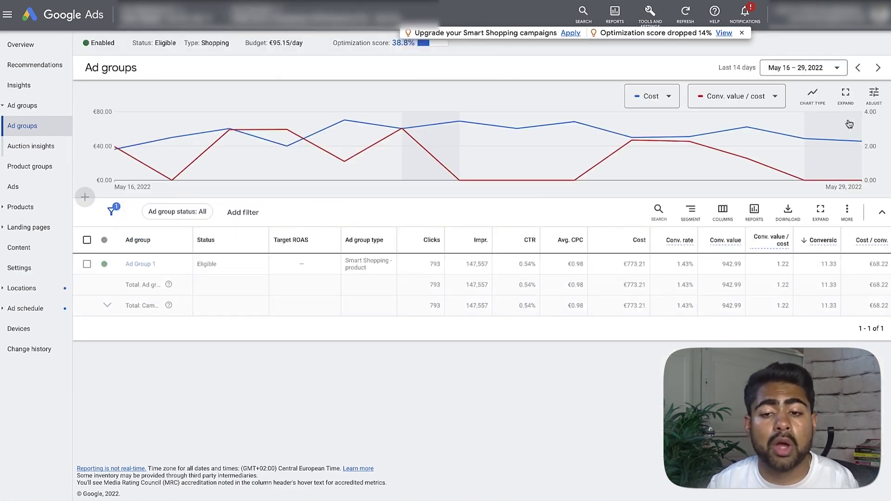